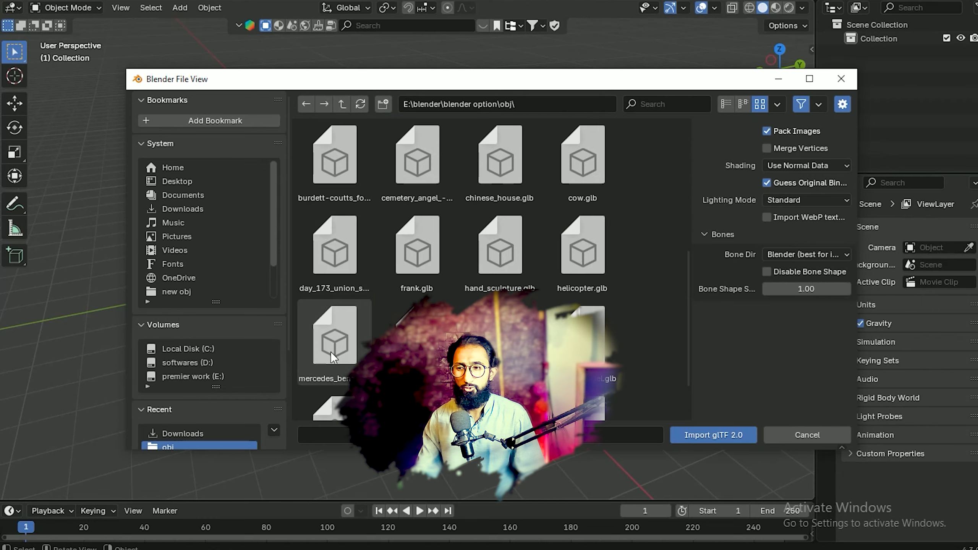
Import the Mercedes GLB model from the obj folder and scale it up uniformly to about 4.5
click(330, 369)
click(712, 434)
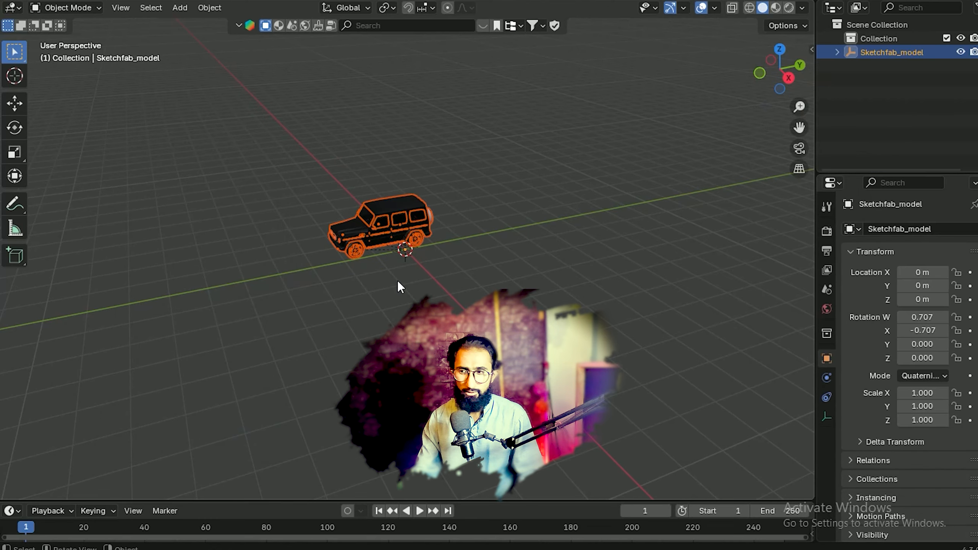
key(s)
key(Return)
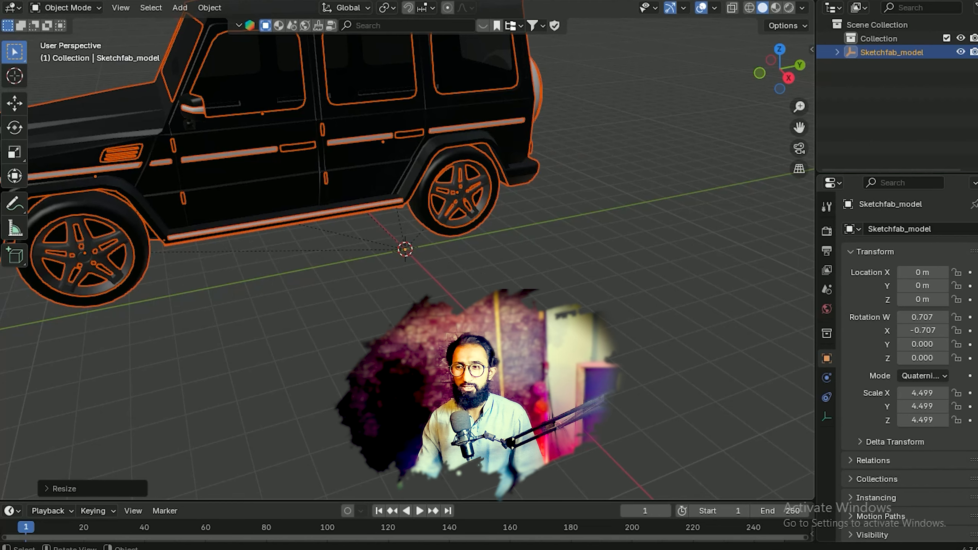
Delete the imported model's top-level parent empties, keeping the wheel and body groups
click(402, 316)
drag(363, 295, 420, 242)
drag(382, 274, 465, 208)
scroll(411, 262, up, 8)
key(Delete)
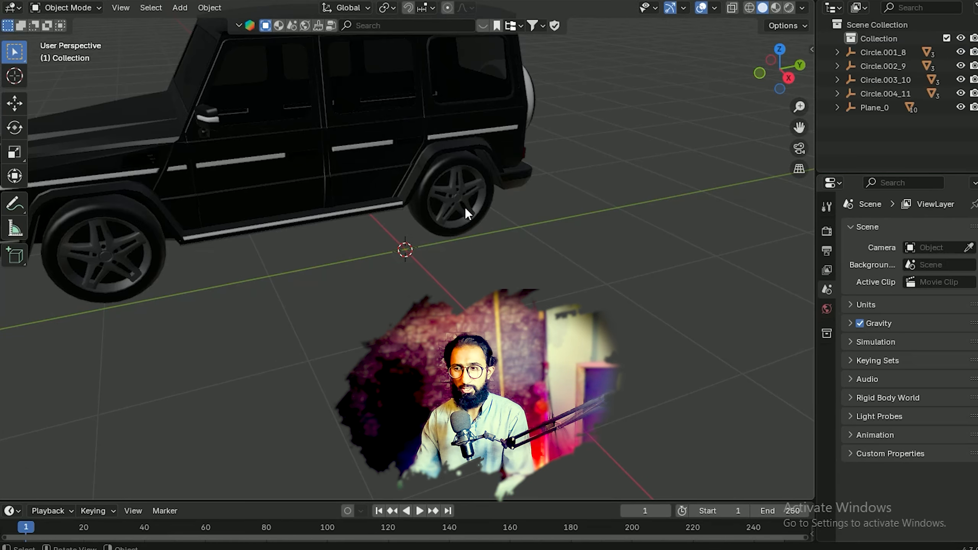
Select all remaining car objects and scale them up together
scroll(438, 228, down, 4)
key(a)
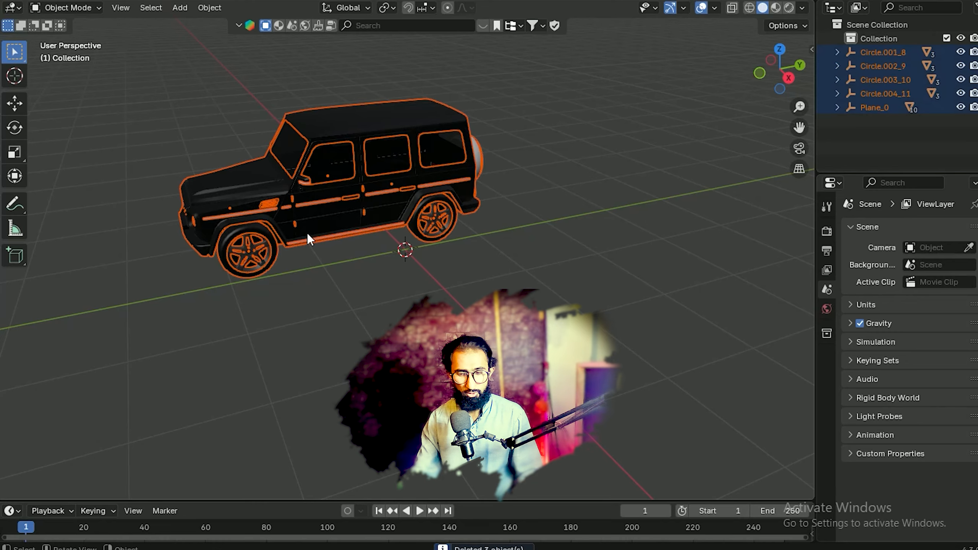
key(s)
click(381, 241)
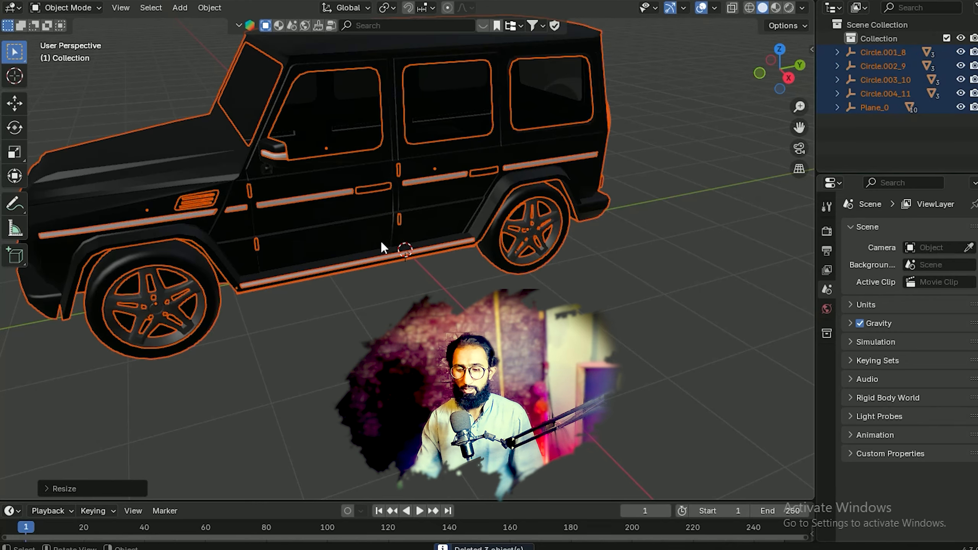
Examine the car in front and right orthographic views, checking which body, tyre and rim parts are separate objects
key(KP_1)
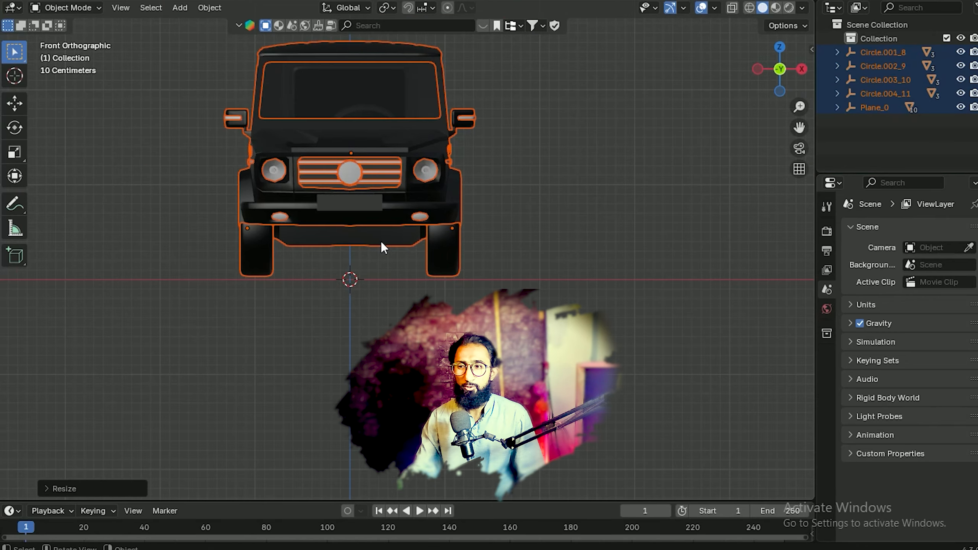
scroll(395, 250, down, 4)
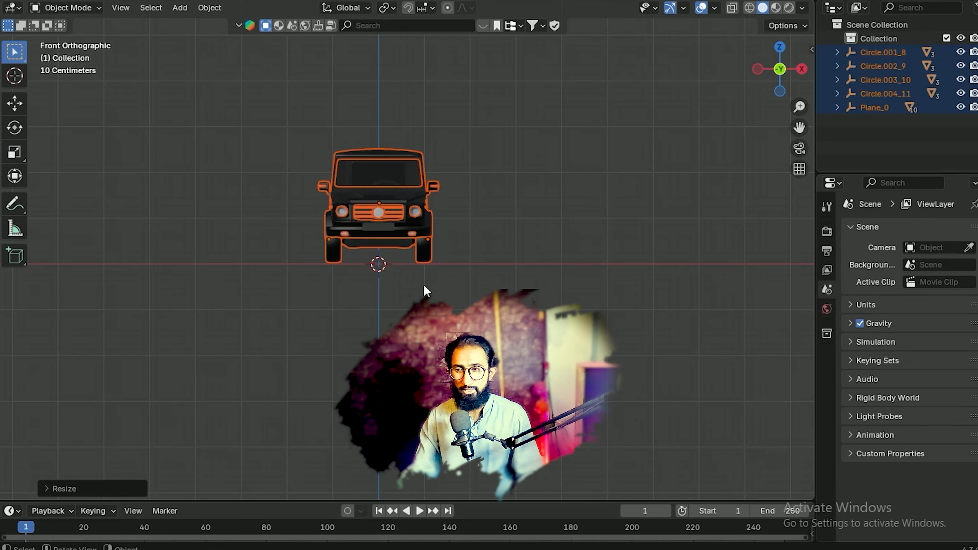
key(alt+a)
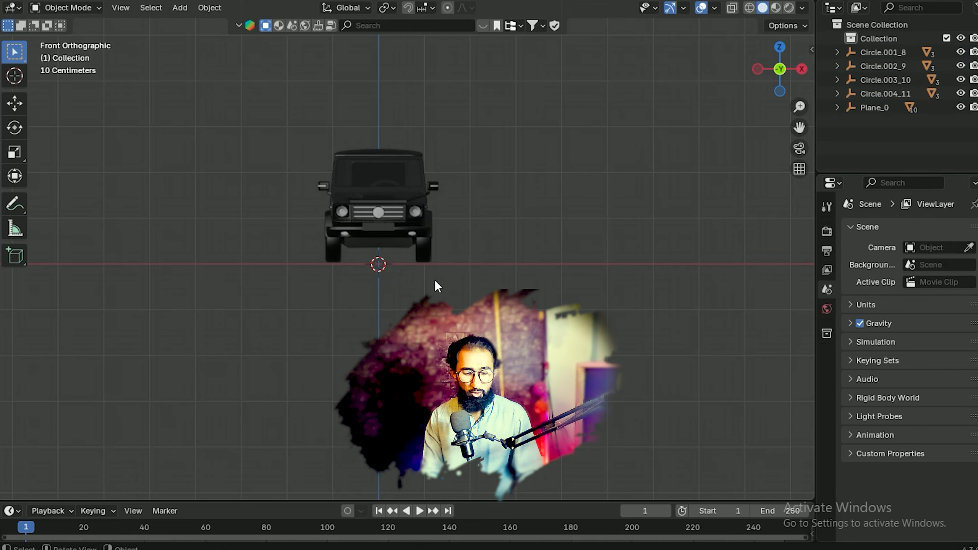
key(KP_3)
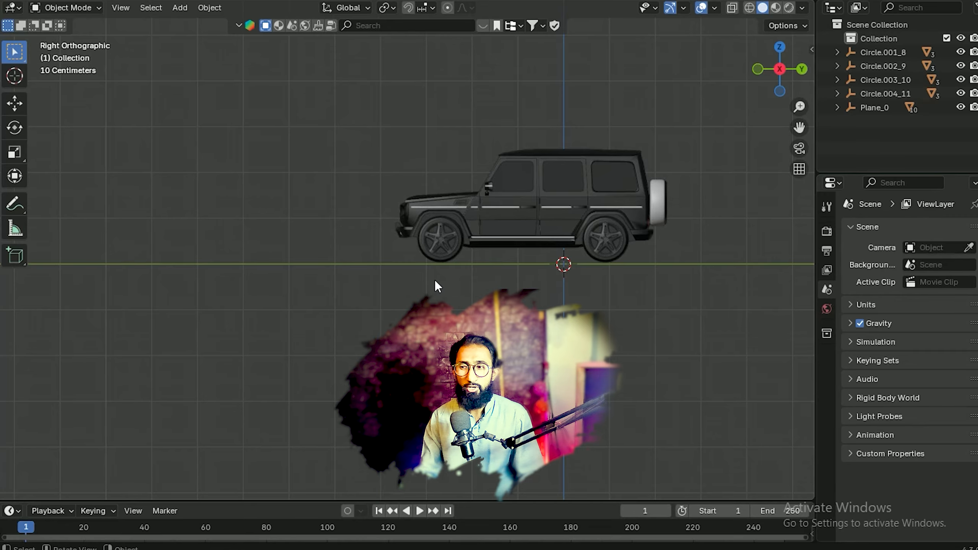
scroll(711, 120, up, 3)
drag(800, 127, 625, 150)
scroll(283, 340, up, 1)
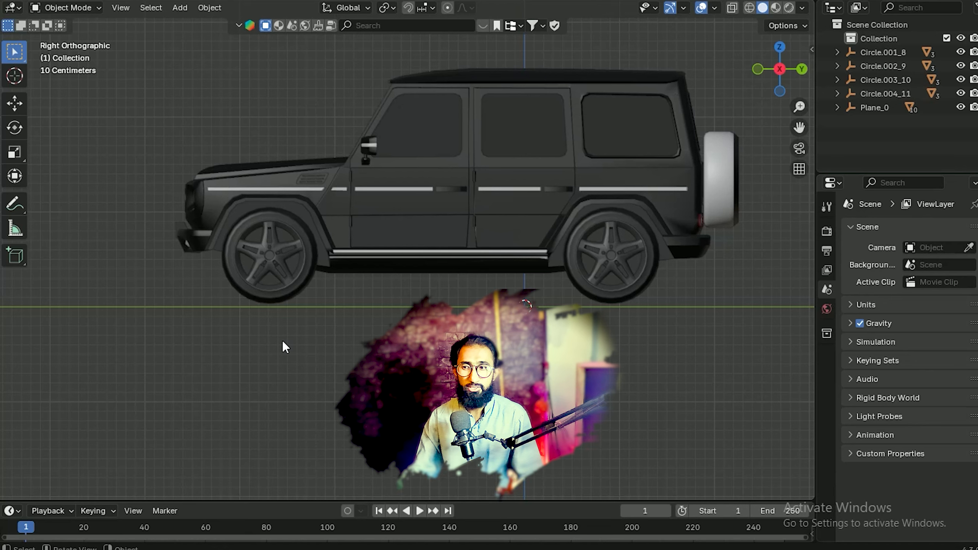
click(252, 195)
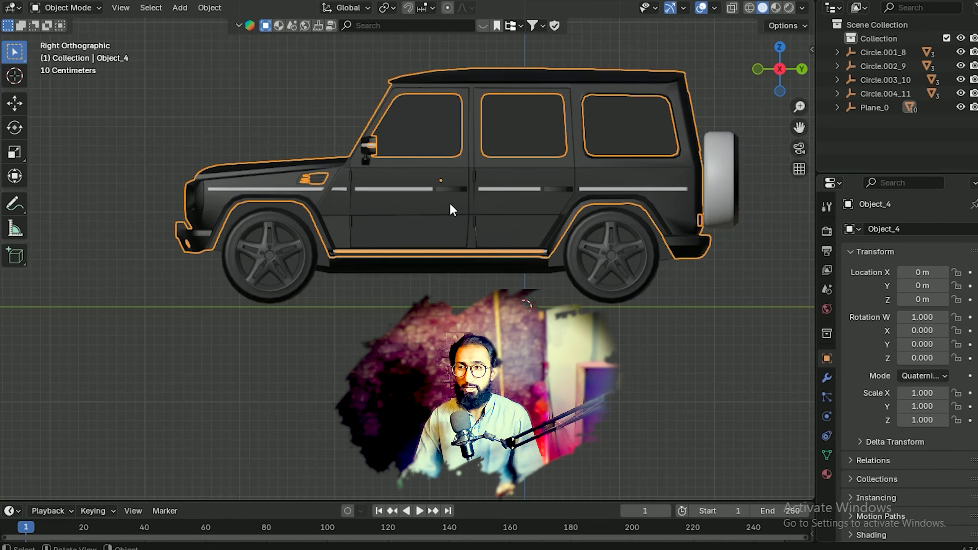
click(597, 235)
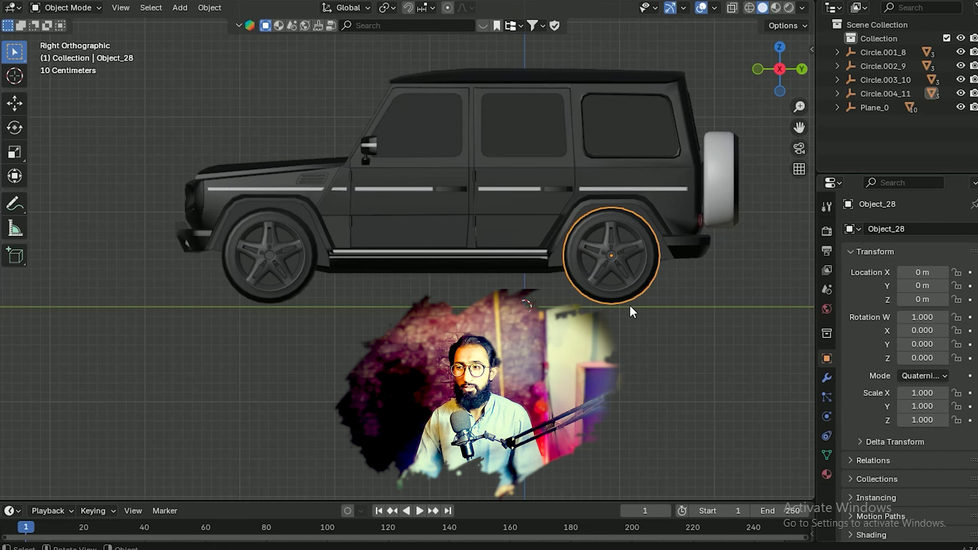
click(627, 269)
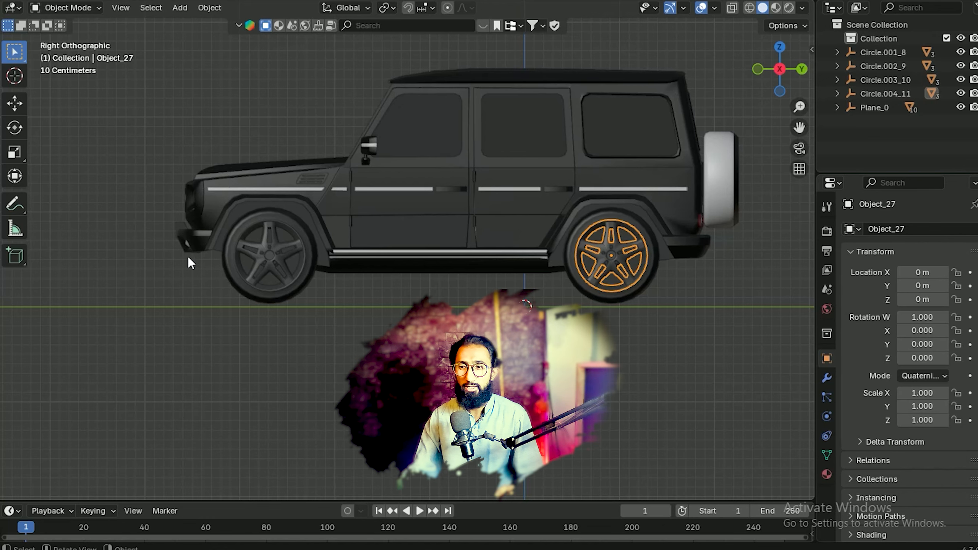
click(266, 248)
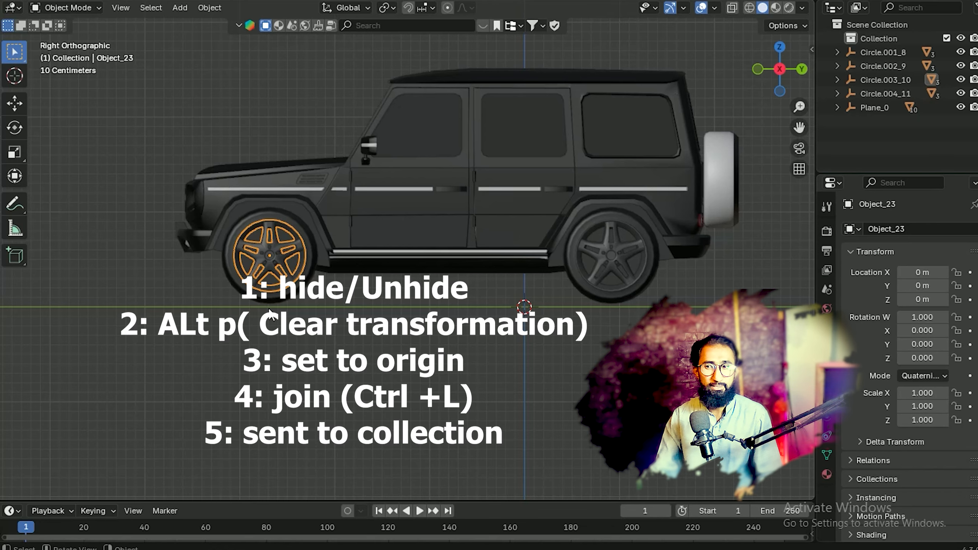
scroll(332, 318, up, 3)
drag(800, 127, 875, 128)
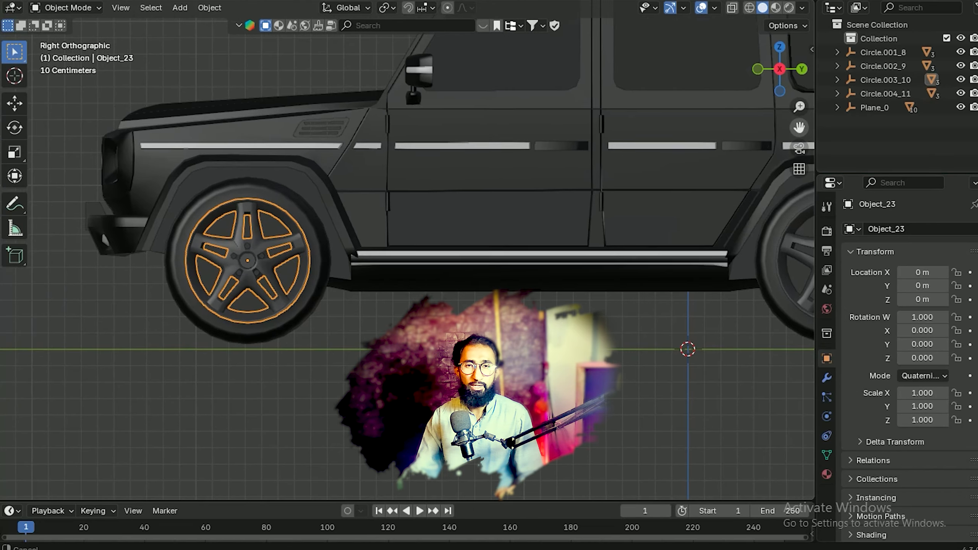
click(269, 378)
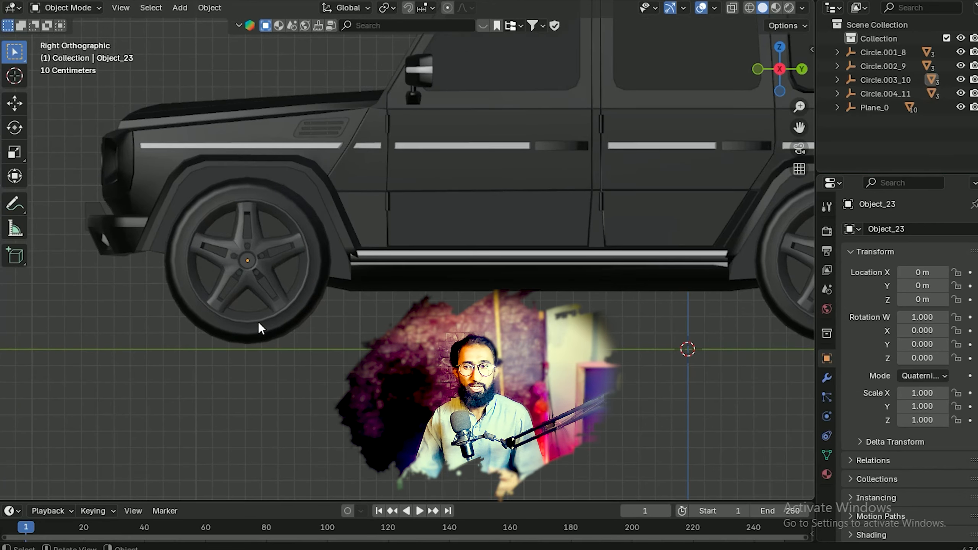
Hide the right front wheel's rim, tyre and bolts one by one, then unhide them all so only these parts are selected
click(256, 270)
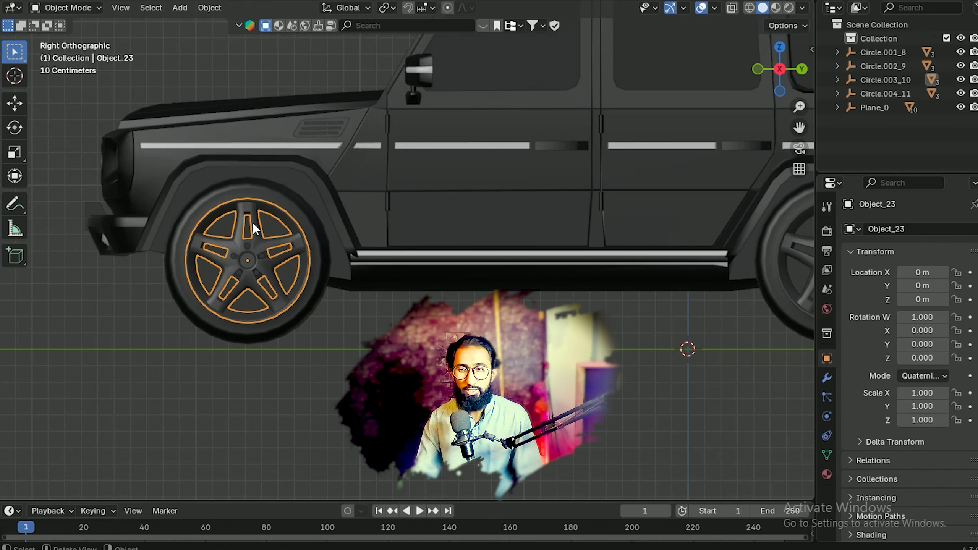
key(h)
click(239, 201)
key(h)
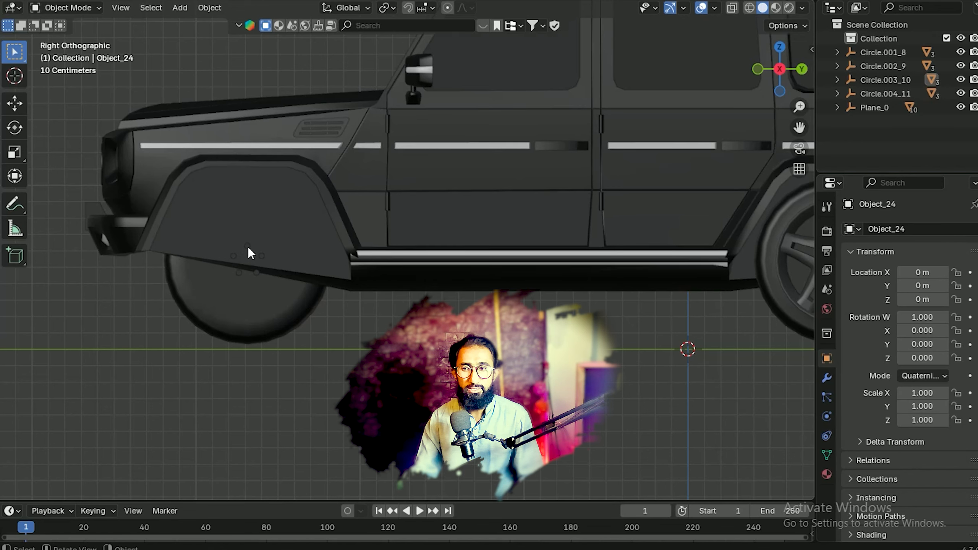
click(248, 250)
key(h)
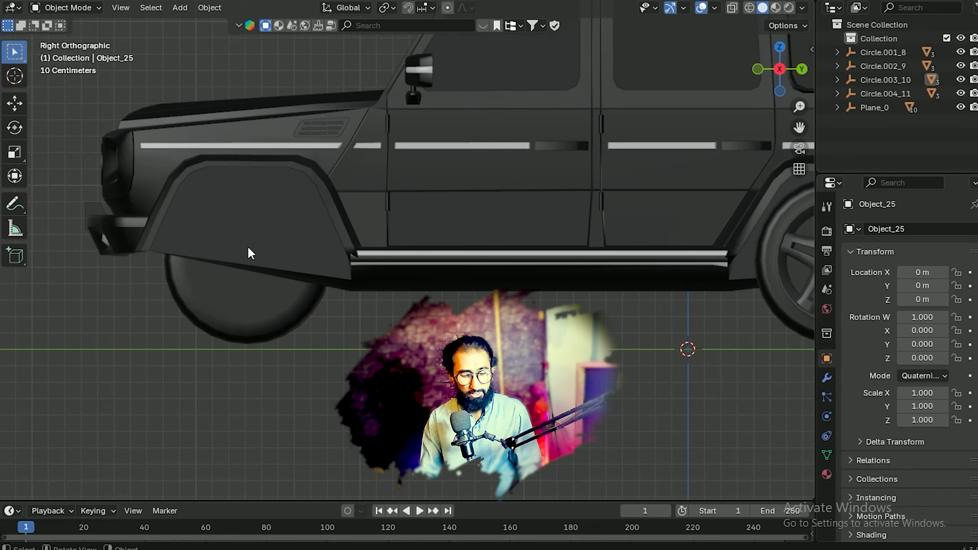
key(alt+h)
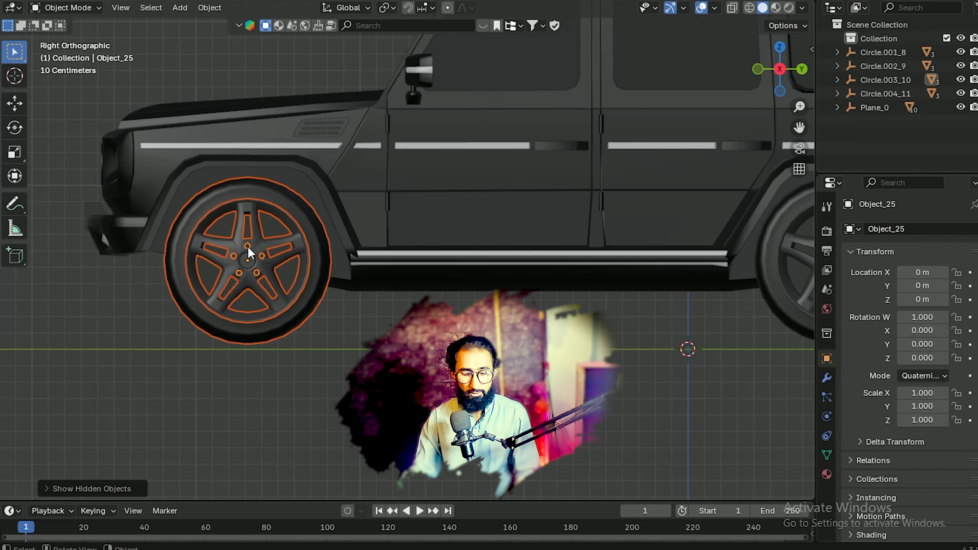
Clear the front wheel parts' parent while keeping their transformation, and set their origins to geometry
key(alt+p)
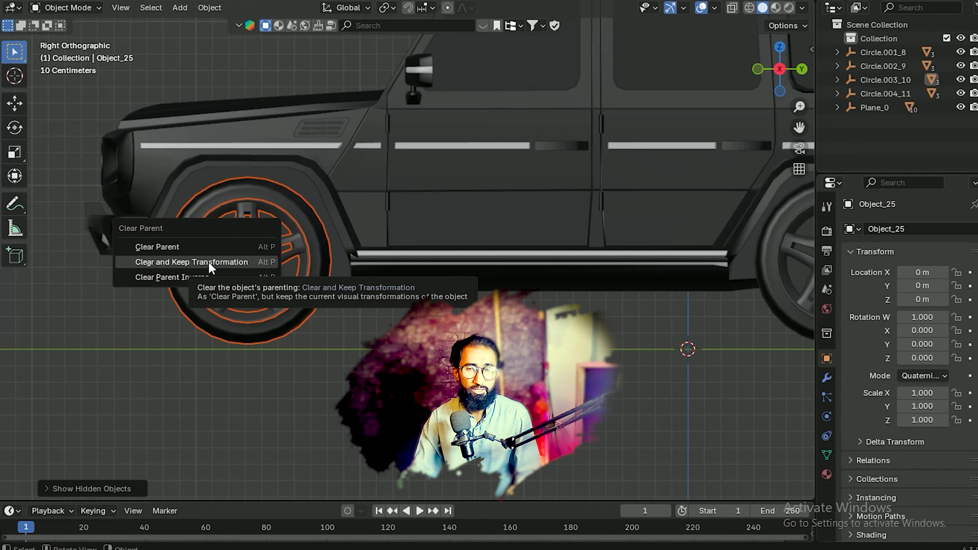
click(208, 262)
right_click(246, 245)
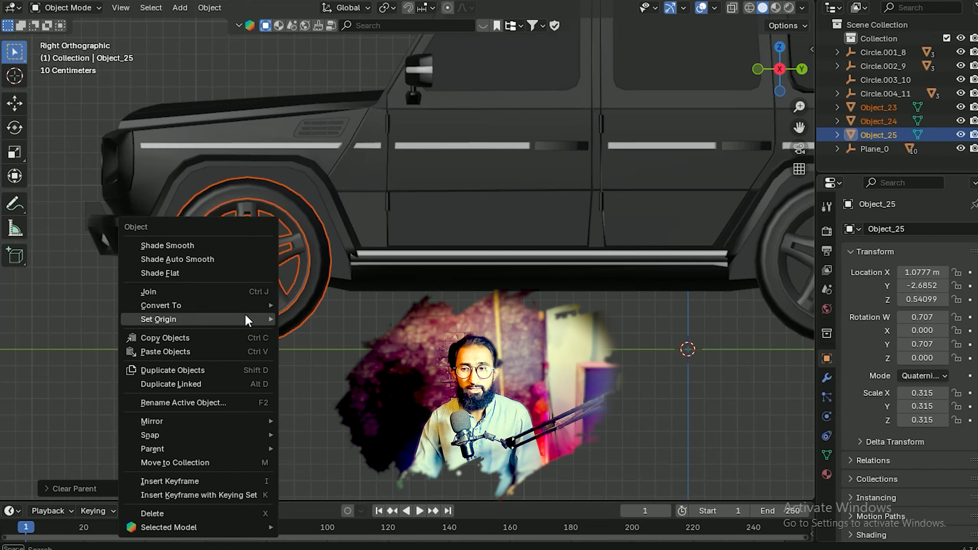
mouse_move(246, 321)
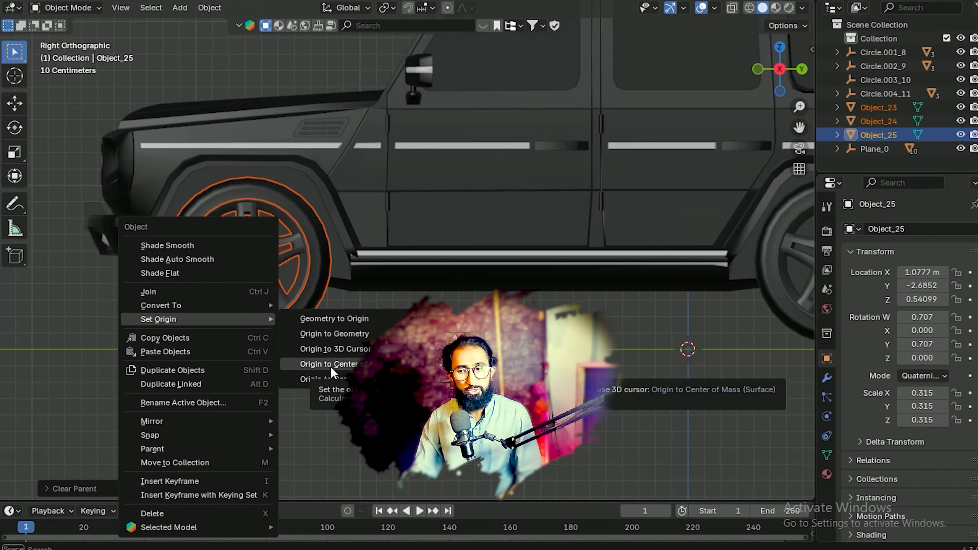
click(329, 335)
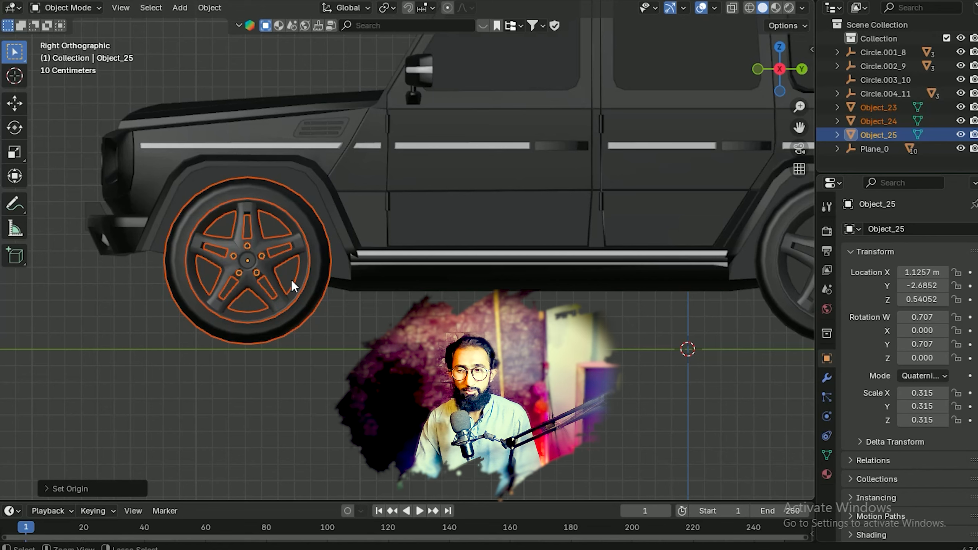
Join the front wheel parts into one object and move it to a new collection named Car
key(ctrl+j)
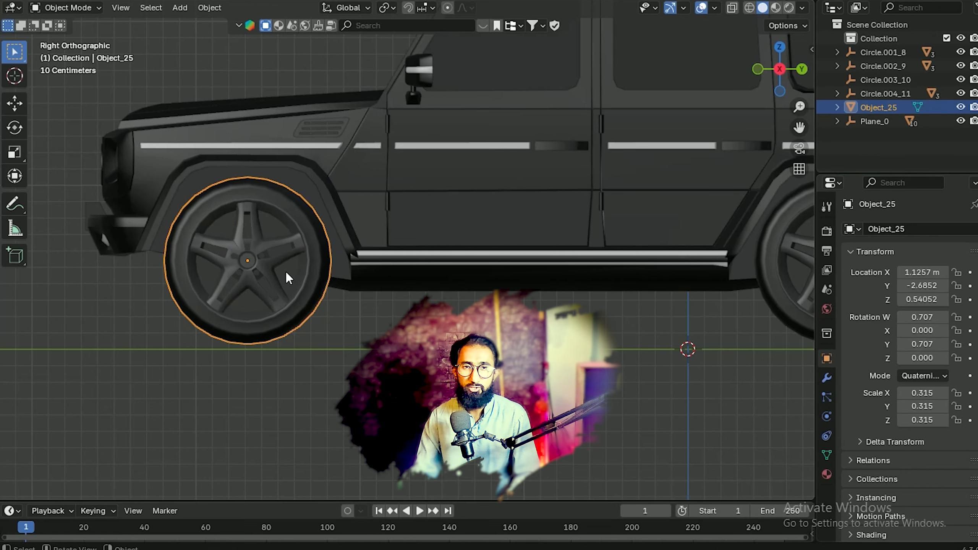
key(m)
click(267, 258)
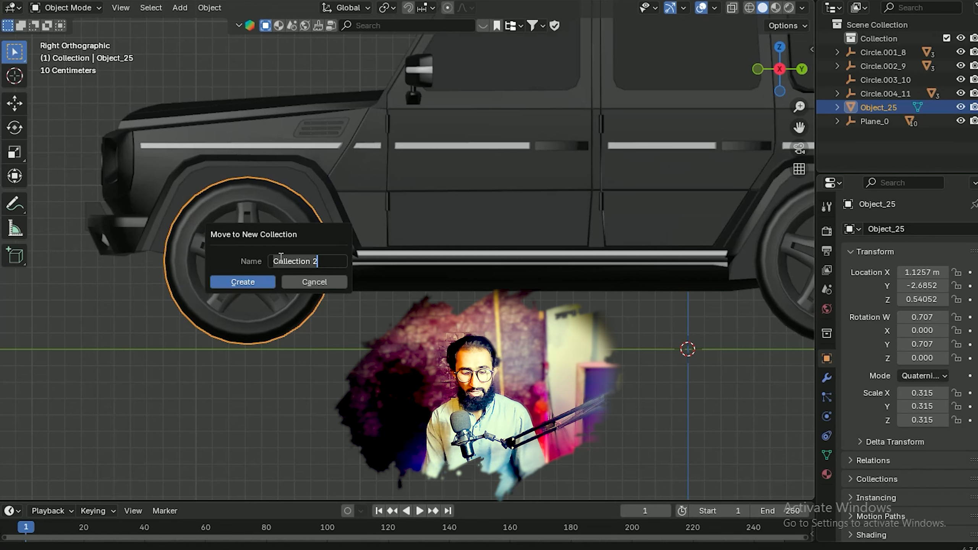
text(Car)
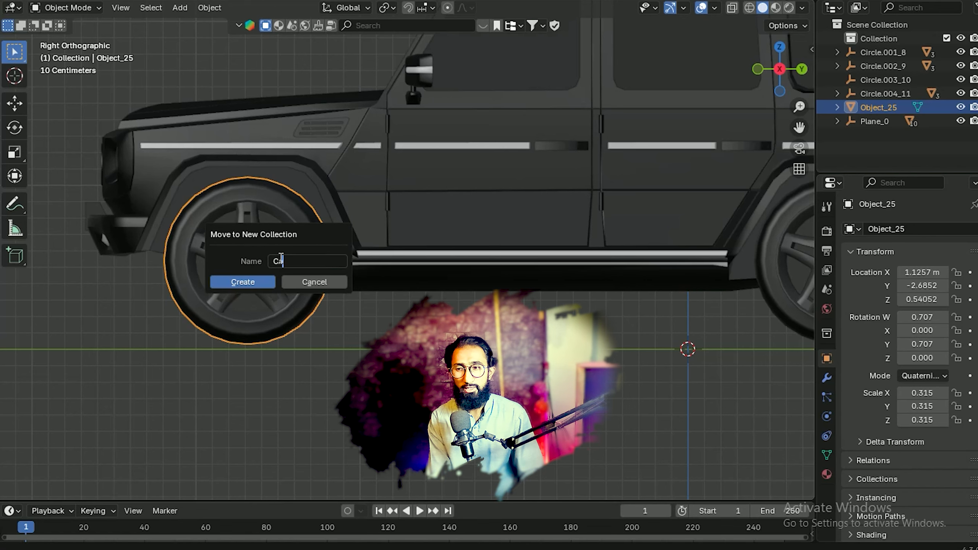
click(251, 284)
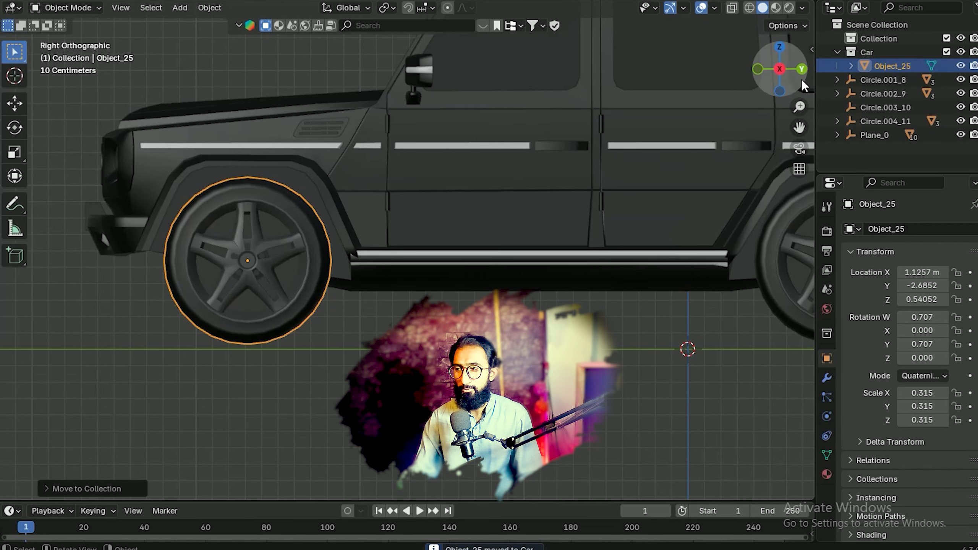
Unparent and join the parts of each of the three remaining wheels, and move those wheels into the Car collection
drag(800, 128, 390, 119)
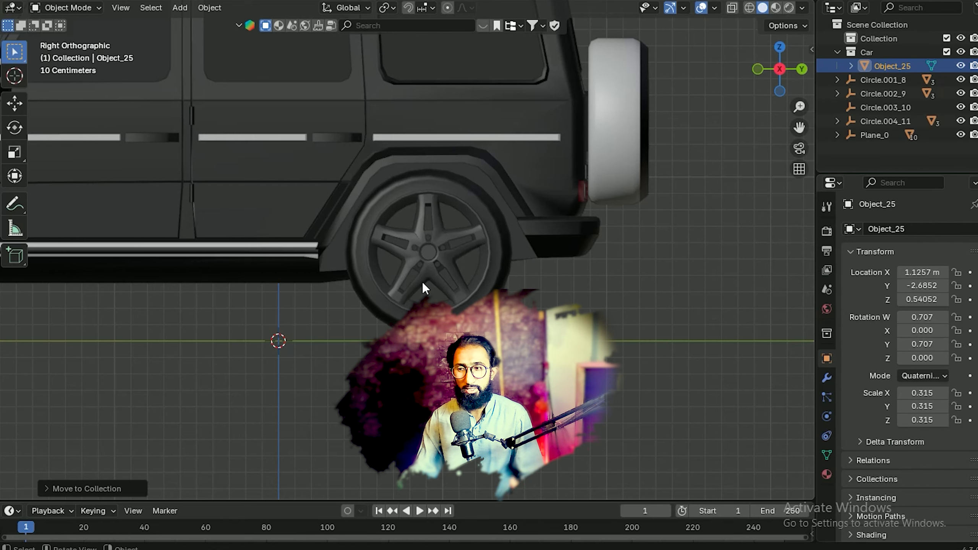
click(431, 264)
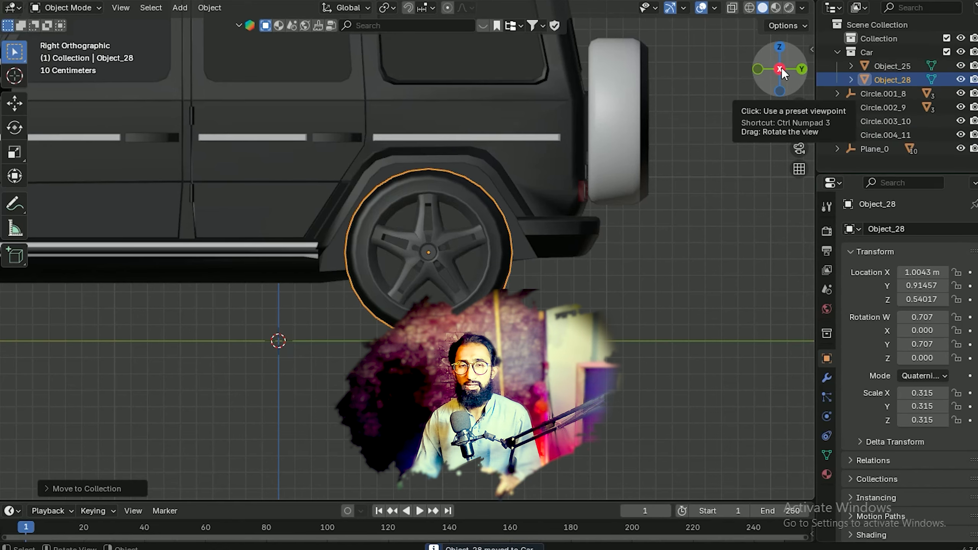
click(781, 67)
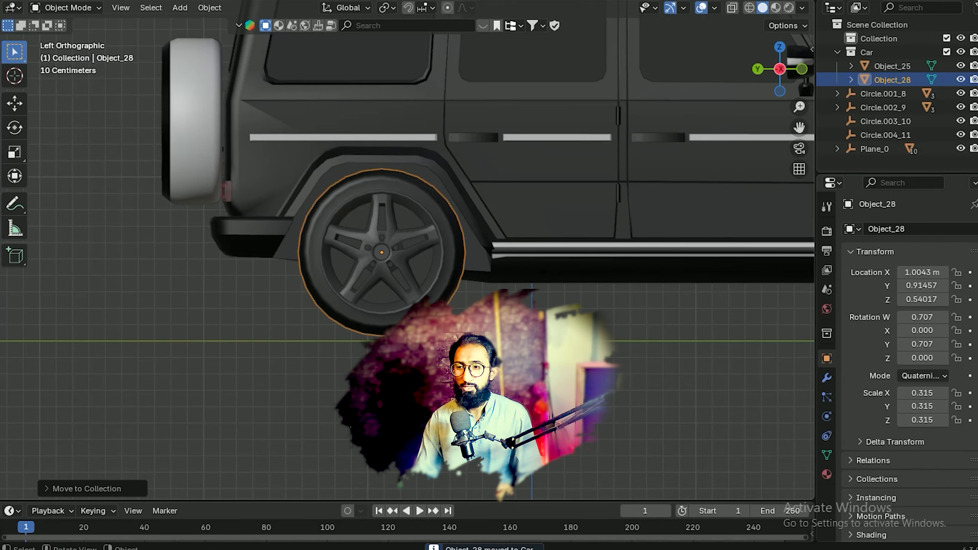
click(378, 271)
click(365, 245)
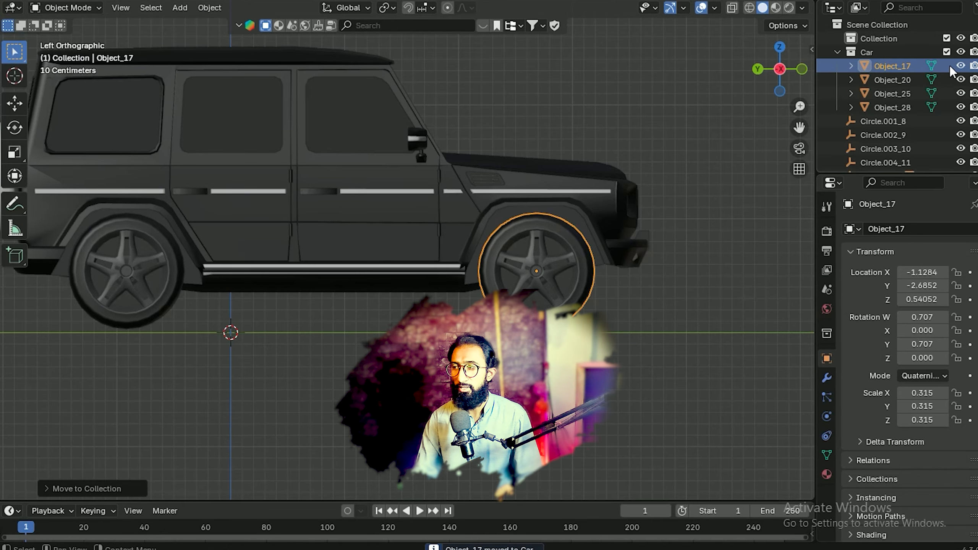
Hide the four joined wheel objects in the Car collection
click(961, 66)
click(962, 80)
click(961, 94)
click(961, 108)
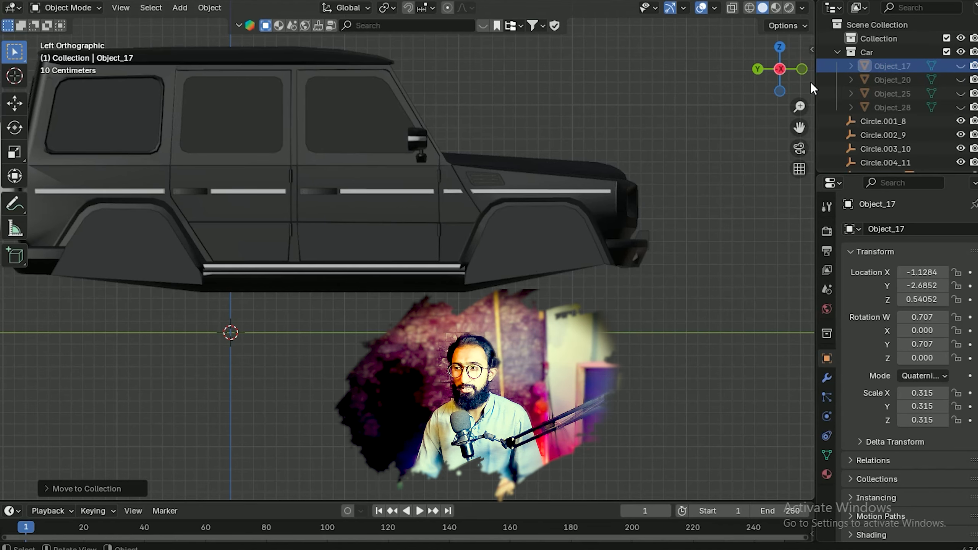
Select all remaining car body parts in wireframe display, make a grille part active, and clear their parent while keeping the transformation
mouse_move(790, 79)
mouse_down()
mouse_move(708, 96)
mouse_move(784, 93)
mouse_up()
scroll(617, 185, down, 3)
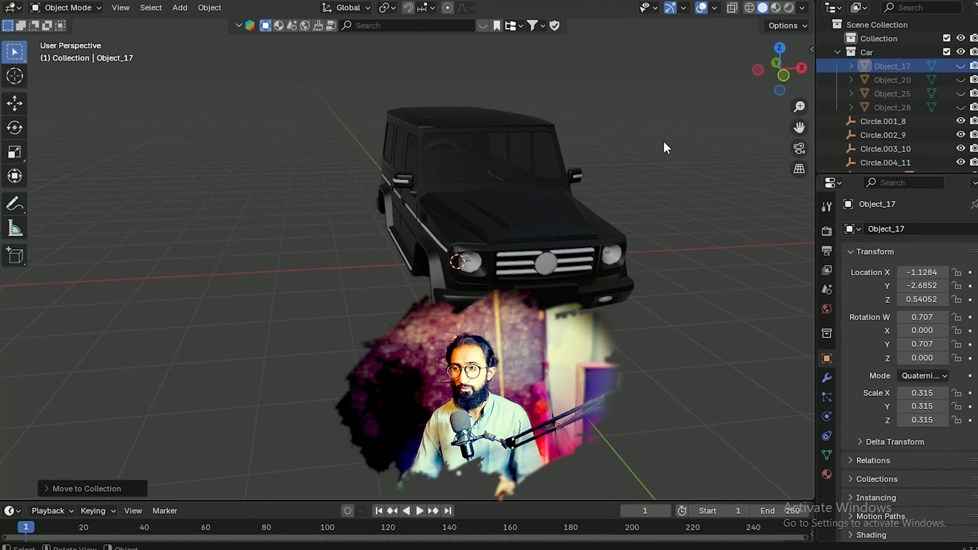
drag(680, 73, 345, 330)
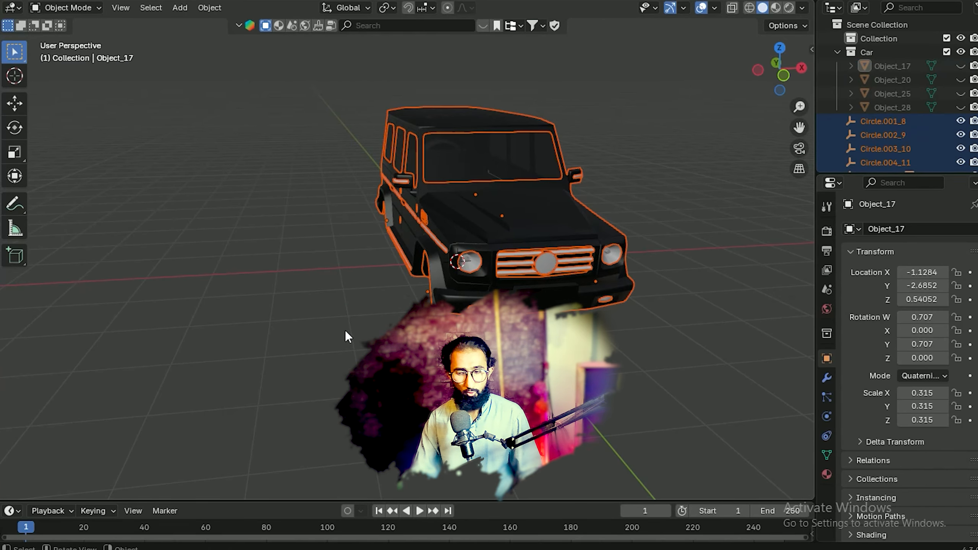
click(748, 8)
click(734, 8)
scroll(546, 255, up, 2)
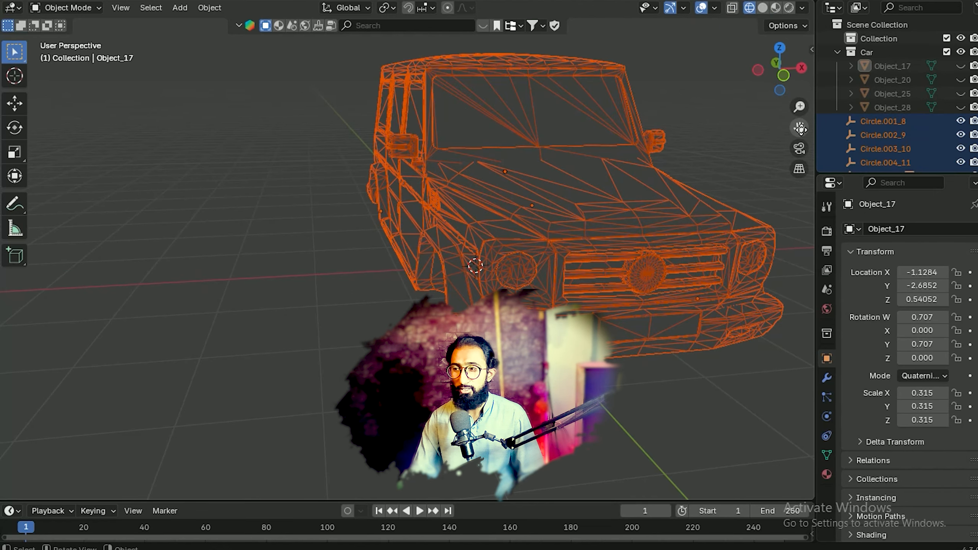
drag(800, 128, 718, 131)
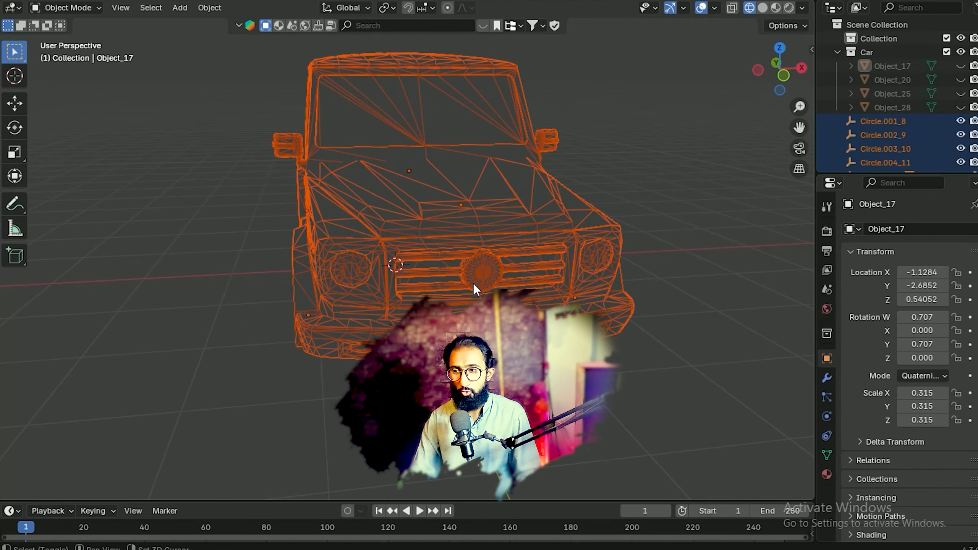
scroll(480, 289, up, 2)
shift+click(531, 294)
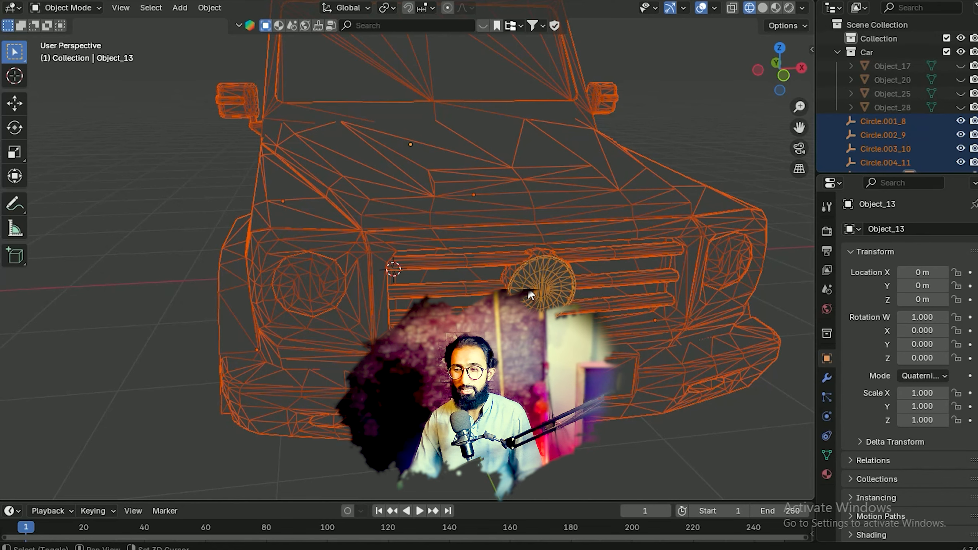
shift+click(529, 288)
scroll(535, 287, down, 4)
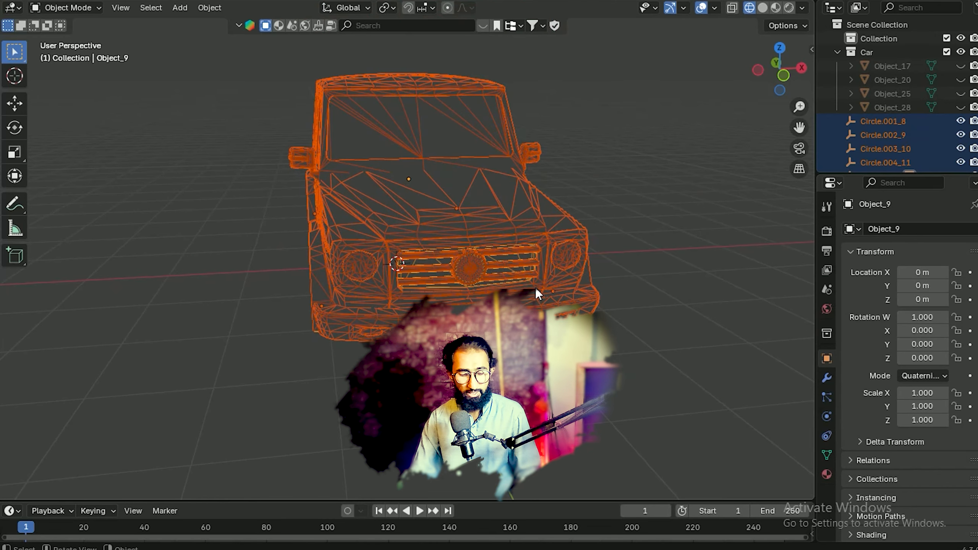
key(alt+p)
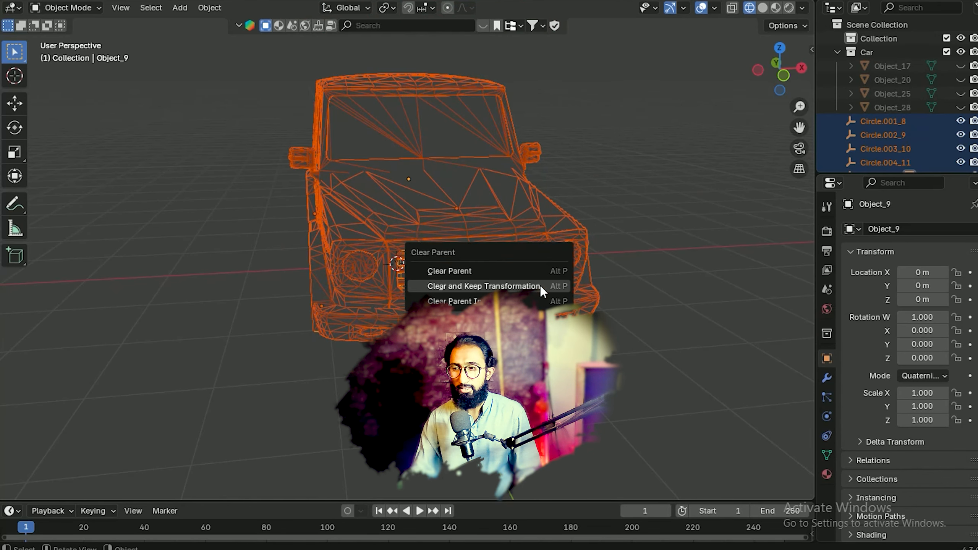
click(541, 285)
Join the selected body parts into one object and move it to the Car collection
key(ctrl+j)
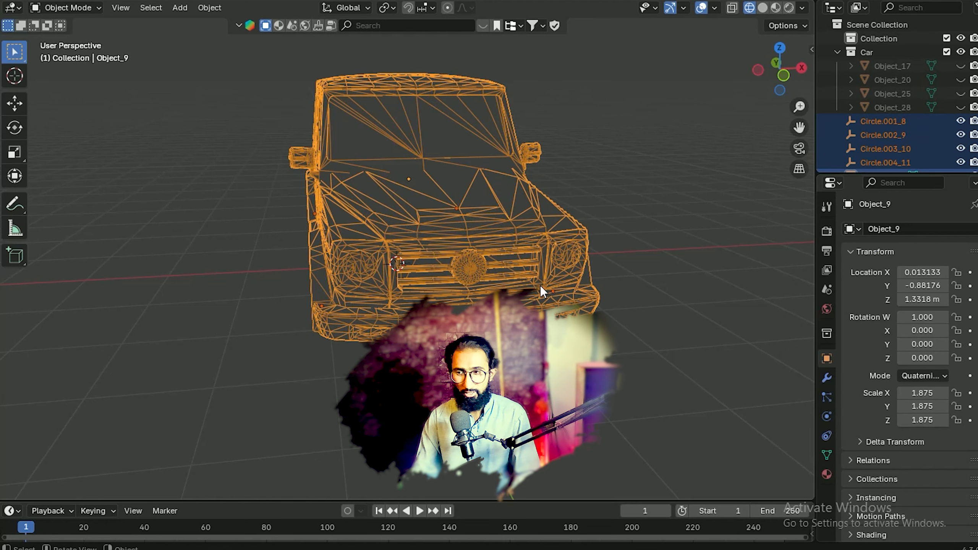
key(m)
click(535, 285)
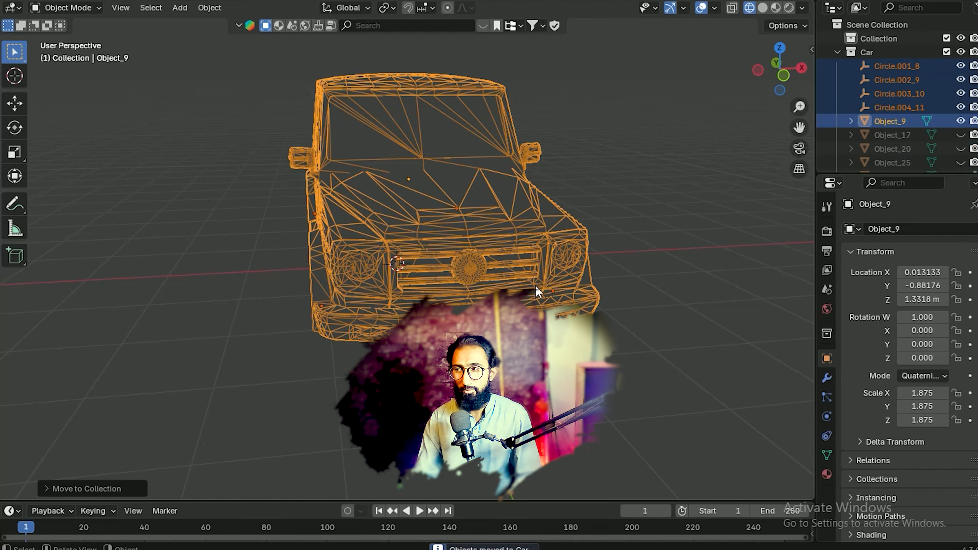
Return the viewport to solid shading and hide the joined car body
click(763, 7)
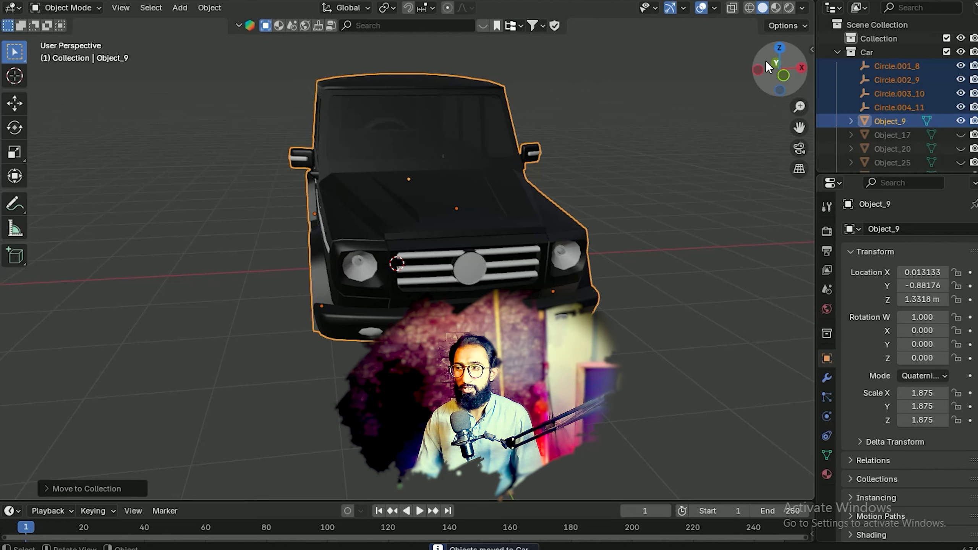
drag(766, 60, 179, 241)
key(alt+a)
click(229, 266)
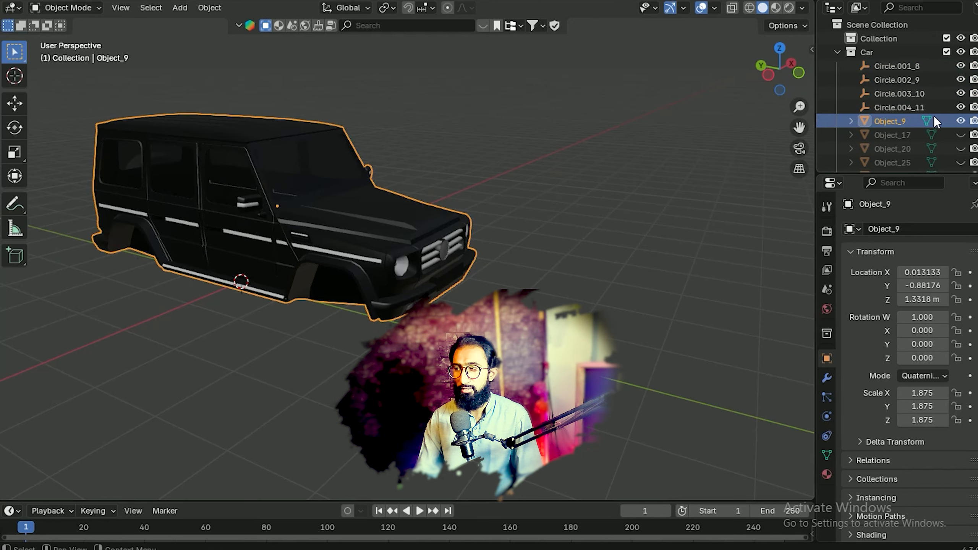
click(961, 122)
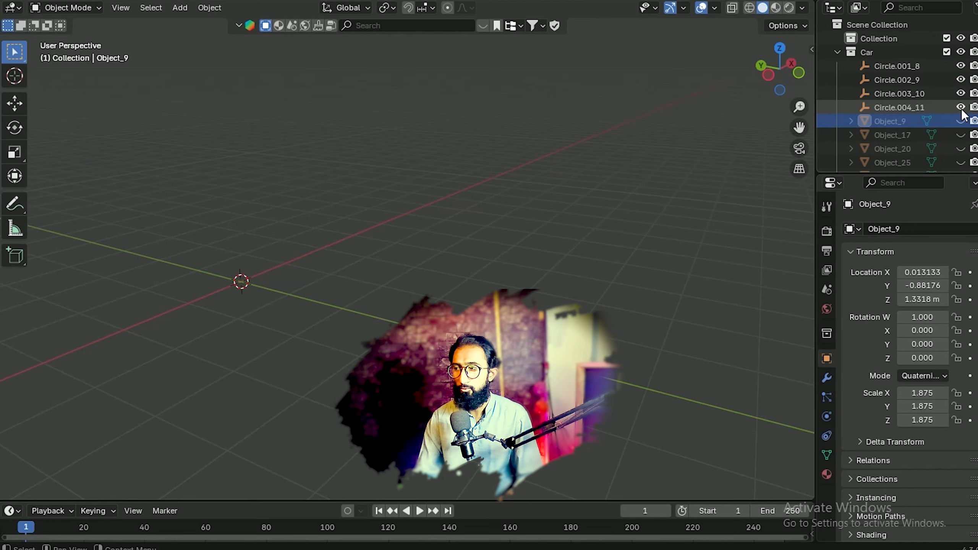
Delete the leftover empties Plane_0 and Circle.001_8 through Circle.004_11 from the Car collection
scroll(952, 104, down, 2)
click(886, 159)
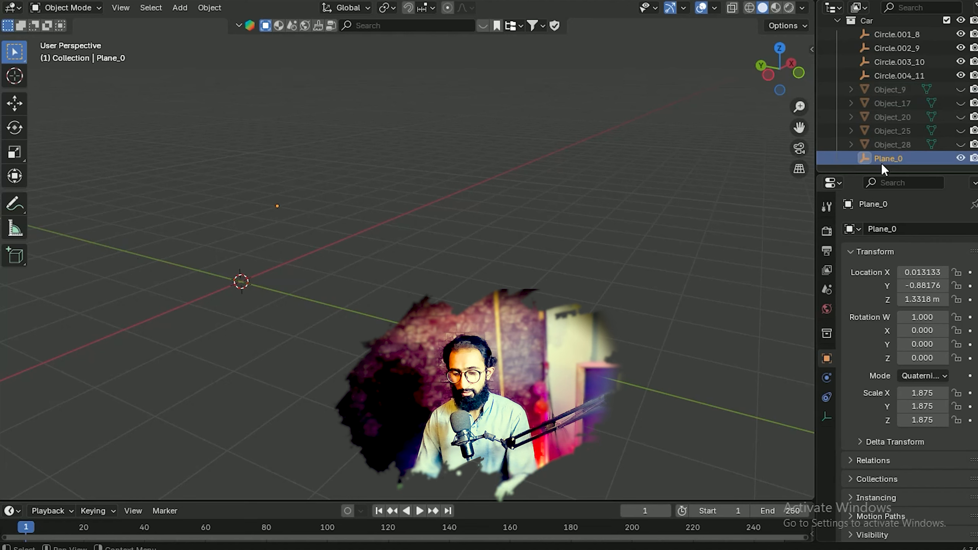
key(x)
click(882, 87)
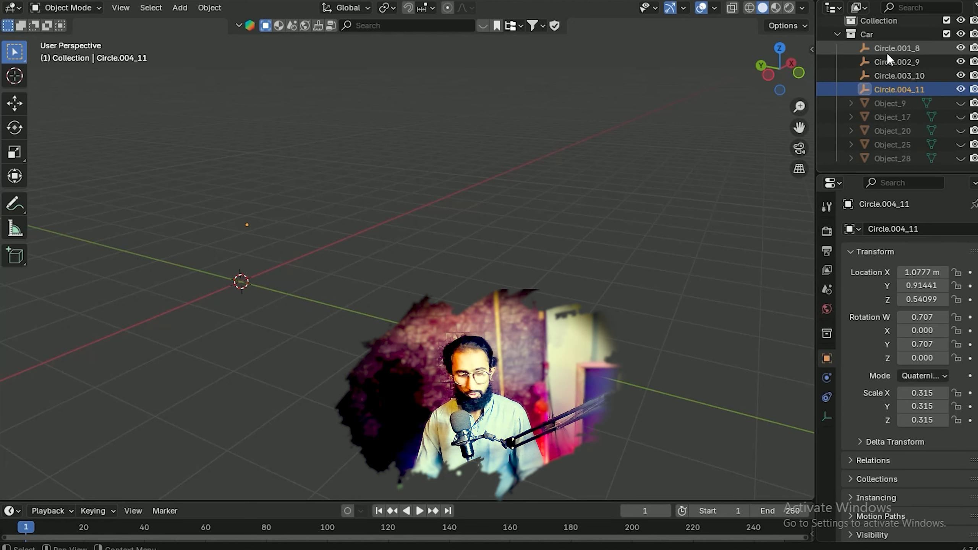
shift+click(891, 50)
key(x)
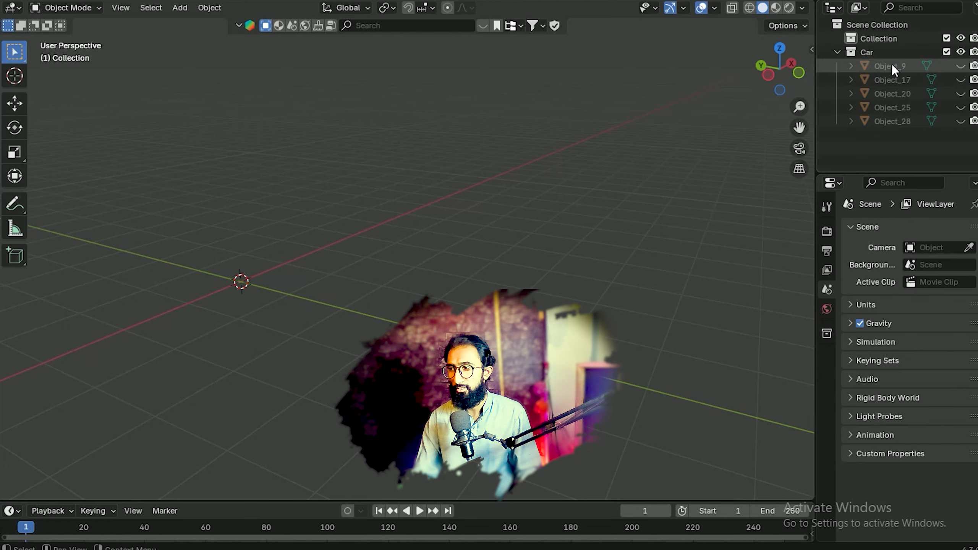
Unhide the car body and all four wheels, and apply the scale to all five objects
click(962, 66)
drag(961, 80, 961, 121)
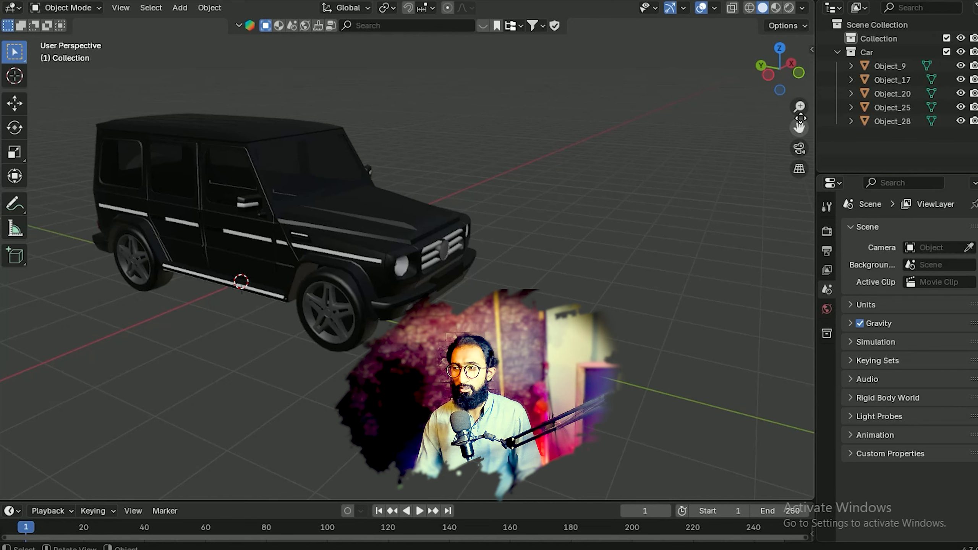
drag(794, 133, 832, 106)
key(a)
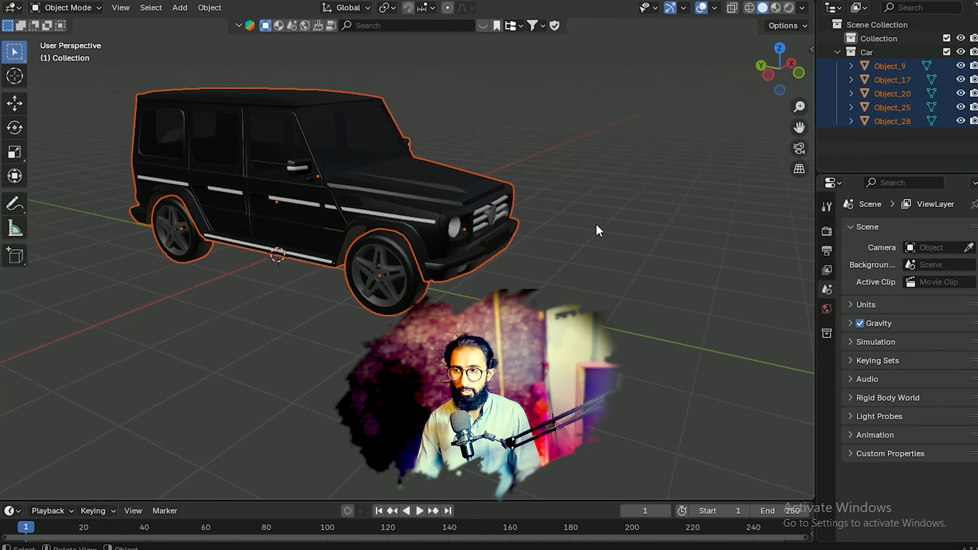
key(ctrl+a)
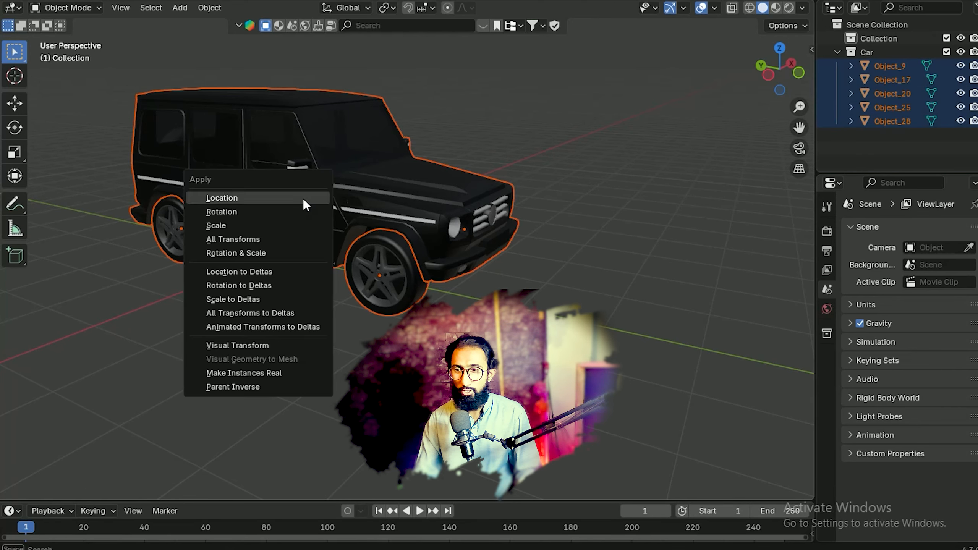
click(279, 226)
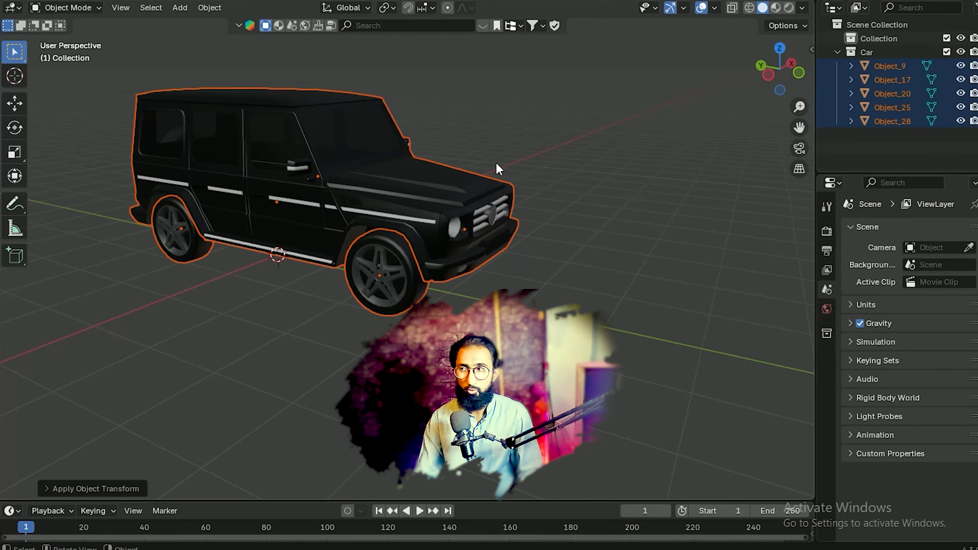
drag(782, 69, 693, 77)
click(598, 284)
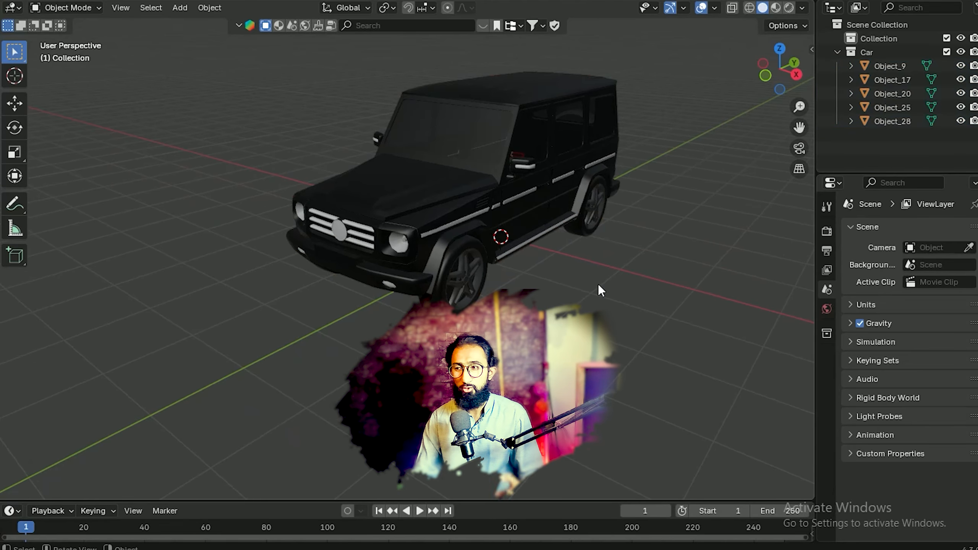
Open the text file 123 from the Desktop folder in Notepad and copy the name mycar-wheel.Ft.L
drag(791, 88, 751, 88)
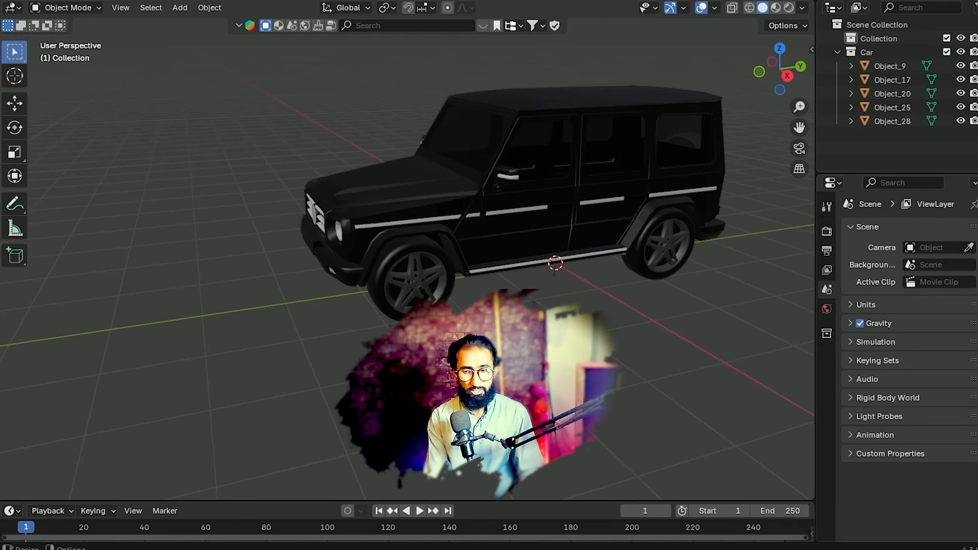
key(super)
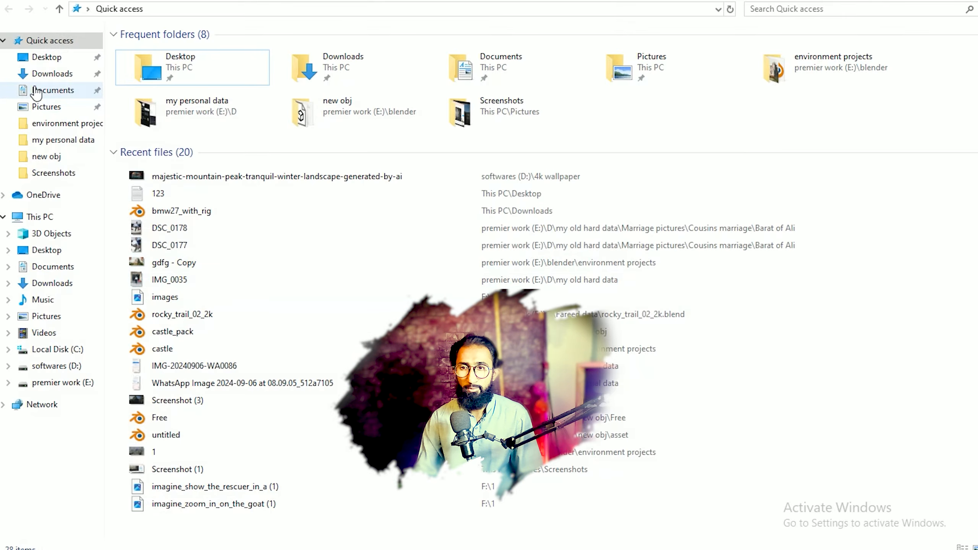
click(55, 62)
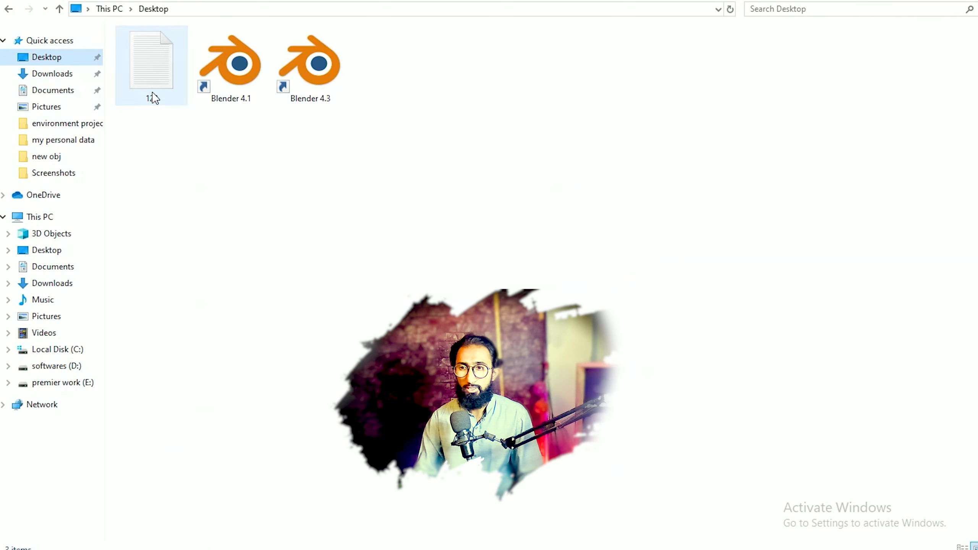
double_click(153, 78)
drag(94, 245, 178, 247)
key(ctrl+c)
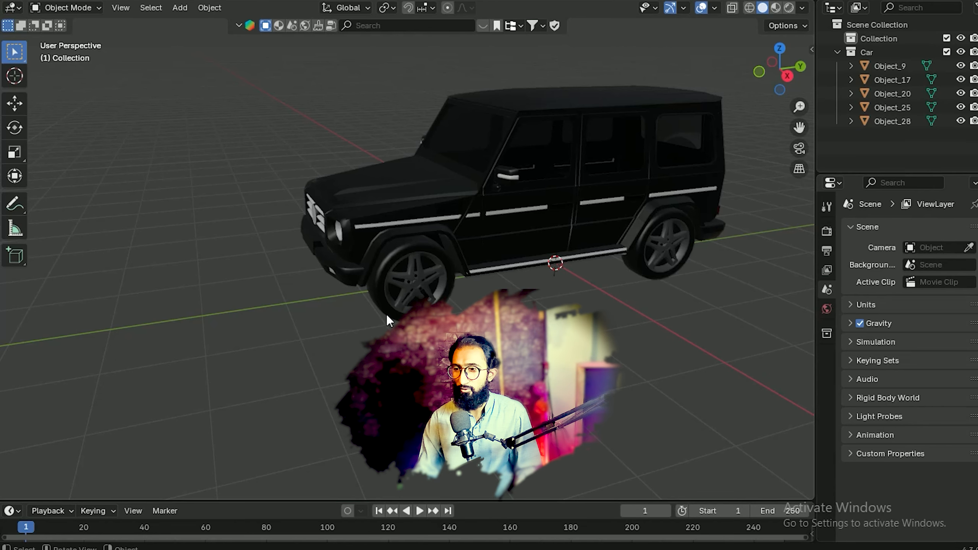
Switch back to Blender and rename the front left wheel object as mycar-wheel.Ft.L
click(396, 304)
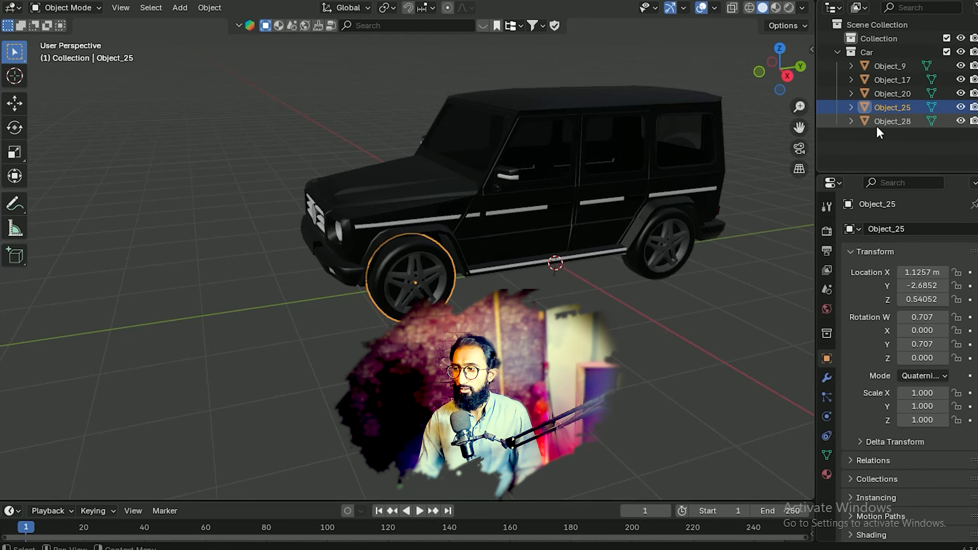
double_click(887, 108)
key(ctrl+v)
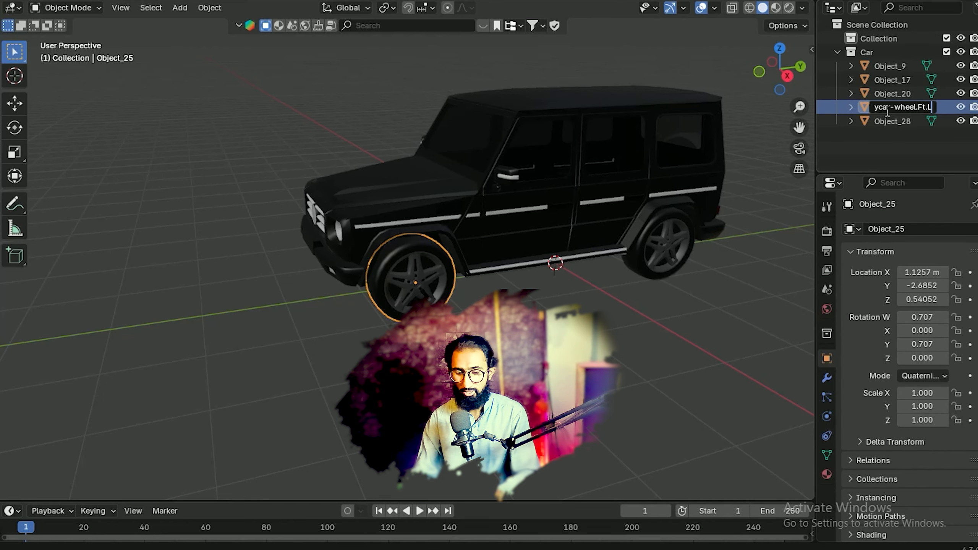
key(Return)
Take the name mycar-wheel.Ft.R from the Notepad list and give it to the front right wheel in Blender
key(alt+Tab)
drag(189, 259, 99, 261)
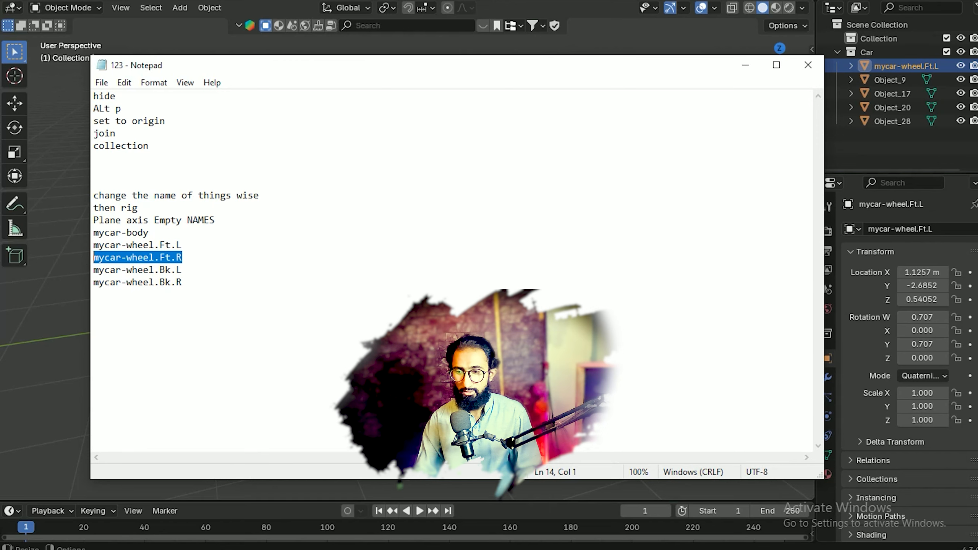
key(alt+Tab)
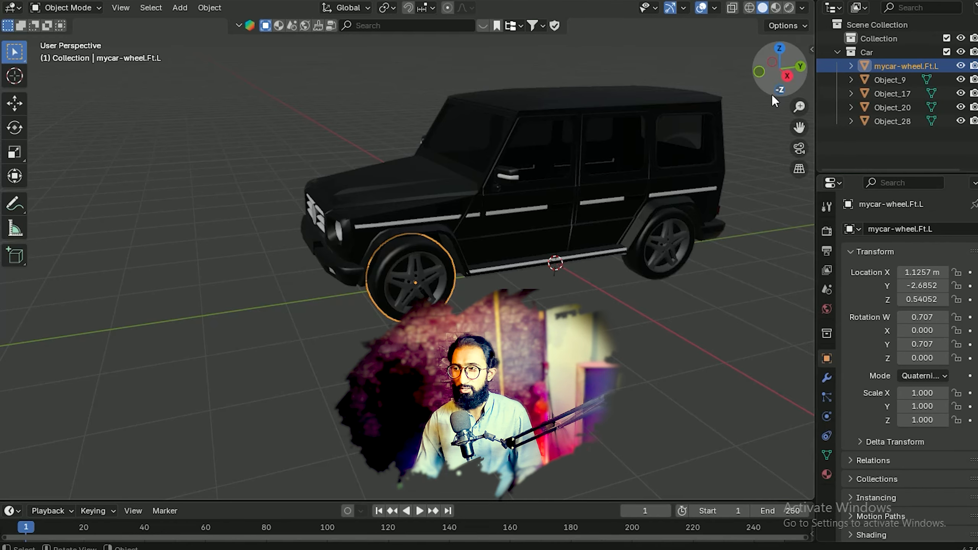
drag(773, 95, 886, 95)
double_click(888, 93)
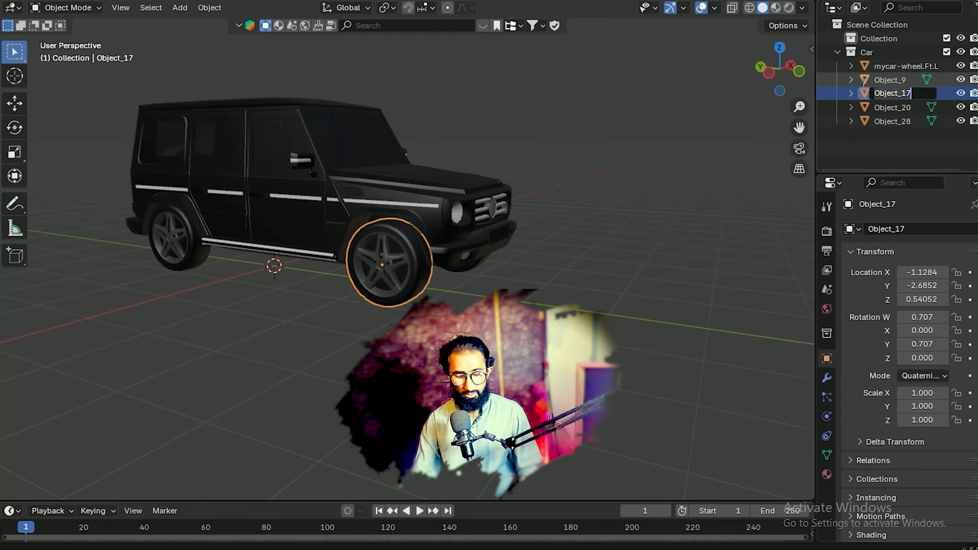
text(mycar-wheel.Ft.R)
key(Return)
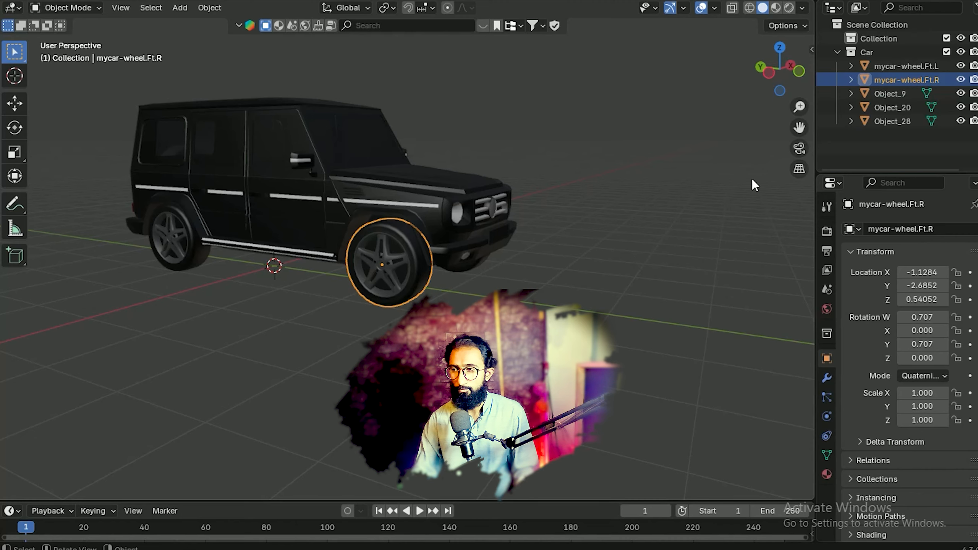
Copy mycar-wheel.Bk.L from the Notepad list and rename the back left wheel with it in Blender
key(alt+Tab)
drag(182, 270, 94, 271)
key(ctrl+c)
click(239, 487)
middle_drag(239, 486, 640, 247)
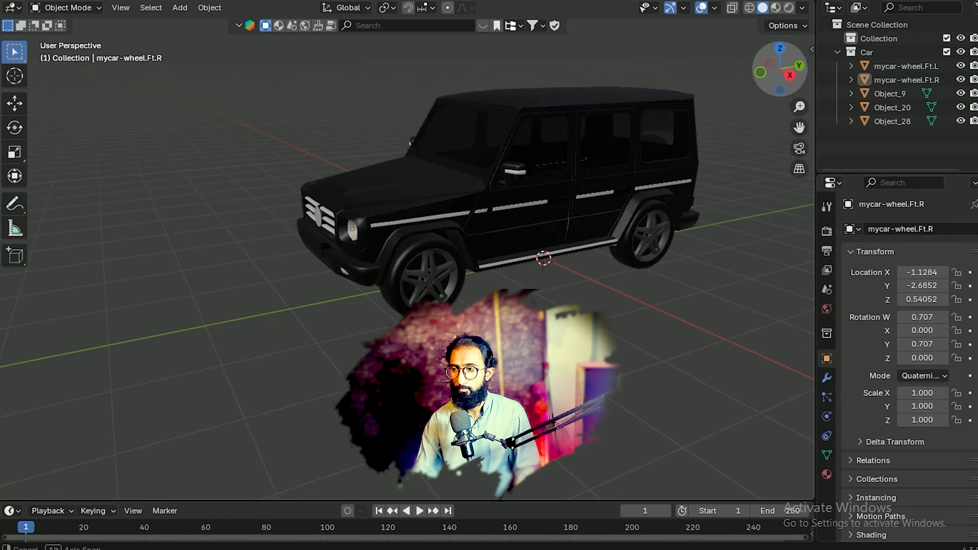
click(639, 246)
key(F2)
key(ctrl+v)
key(Return)
Copy mycar-wheel.Bk.R from the Notepad list and rename the back right wheel with it in Blender
middle_drag(717, 206, 179, 288)
key(alt+Tab)
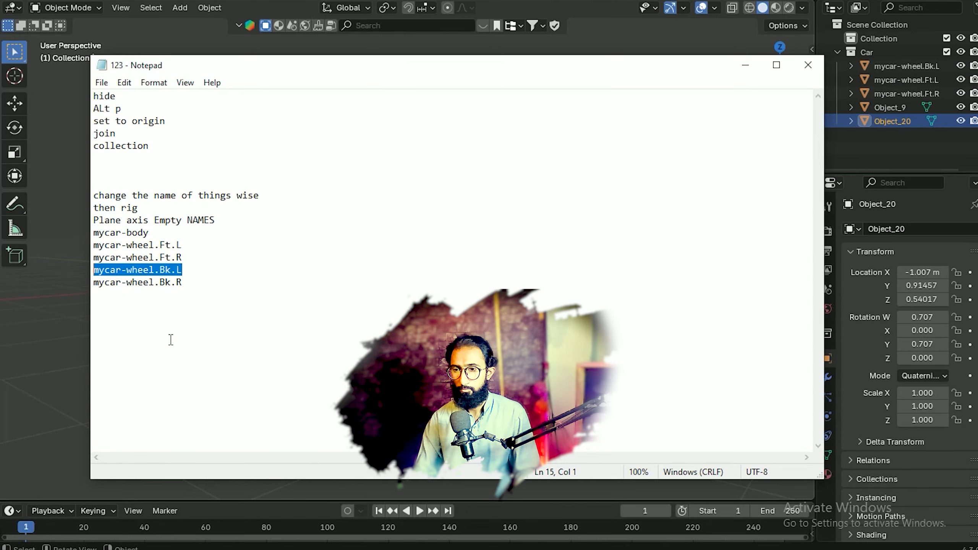
drag(190, 285, 82, 284)
key(ctrl+c)
key(alt+Tab)
click(211, 255)
key(F2)
key(ctrl+v)
key(Return)
Copy mycar-body from the Notepad list and rename the car body object with it in Blender
click(262, 187)
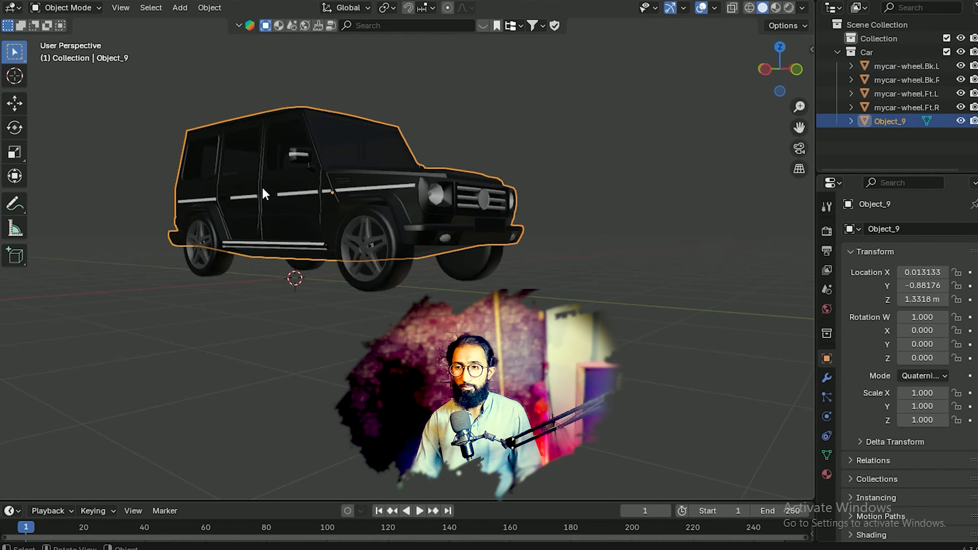
key(alt+Tab)
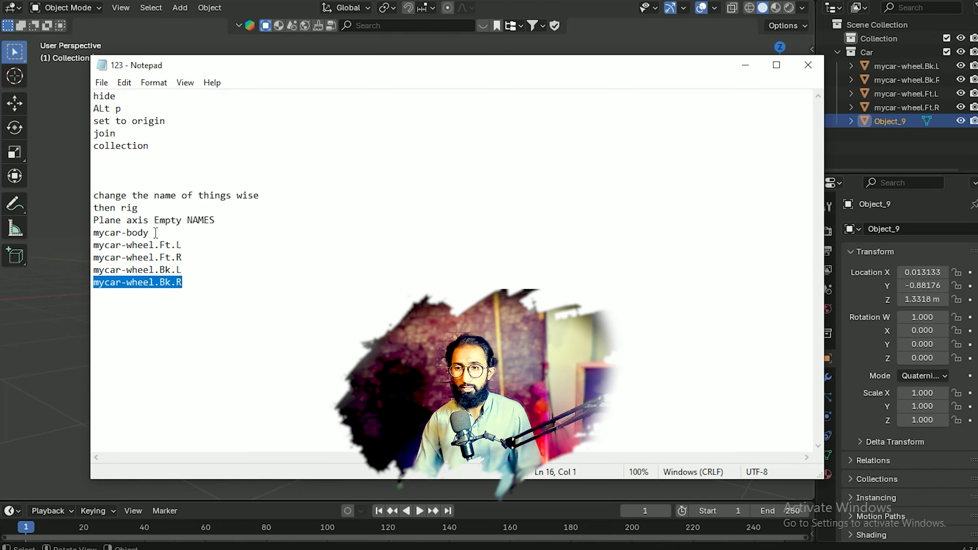
drag(156, 233, 70, 235)
key(ctrl+c)
key(alt+Tab)
key(F2)
key(ctrl+v)
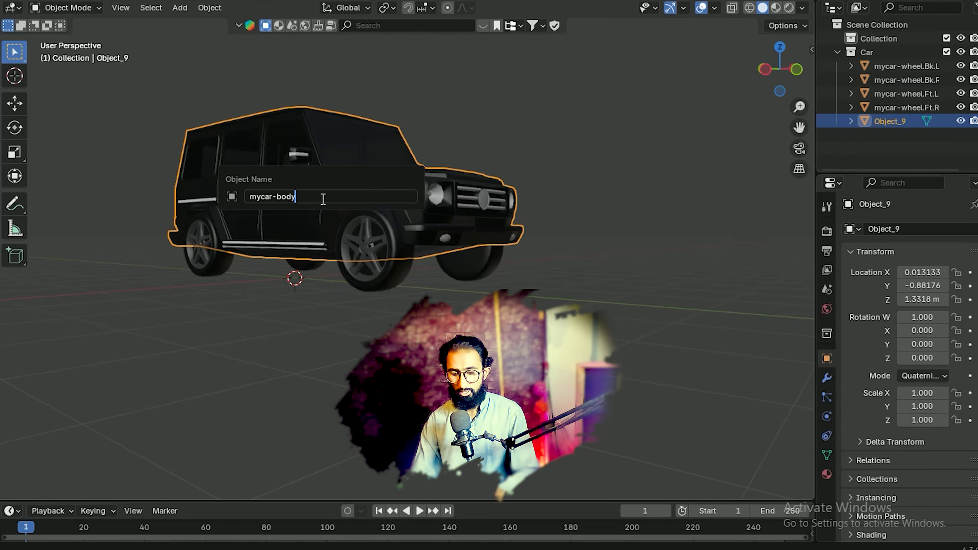
key(Return)
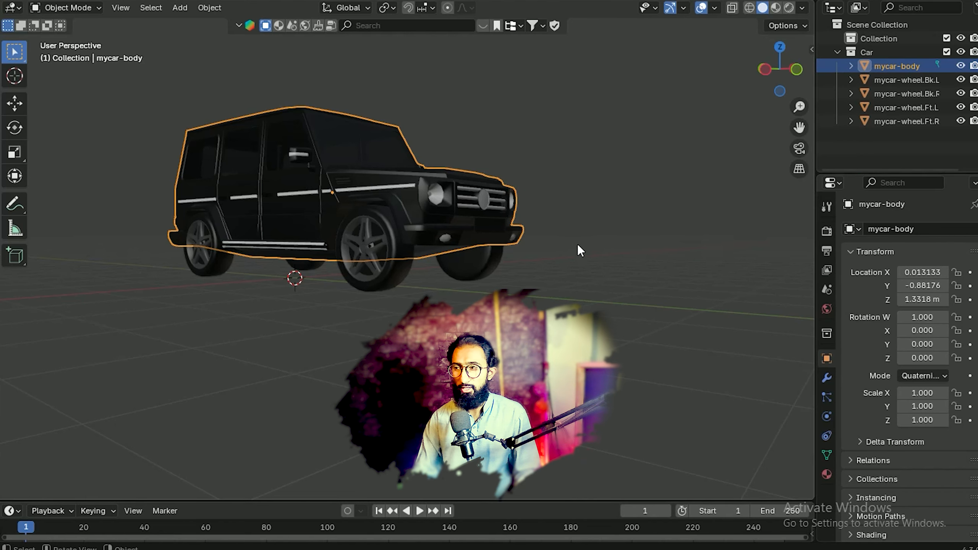
Select the car body and all four wheels and add an RBC rig of type Car
middle_drag(578, 244, 549, 170)
key(a)
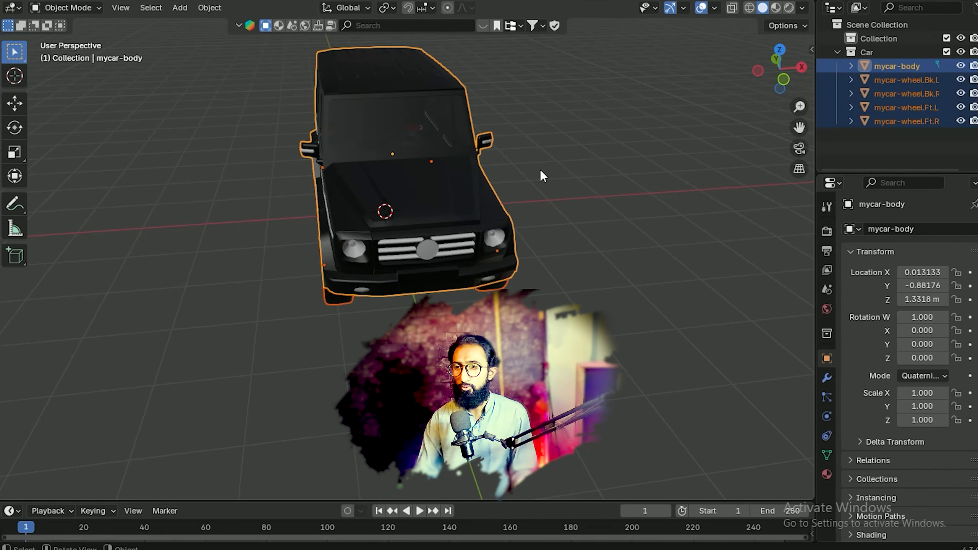
key(n)
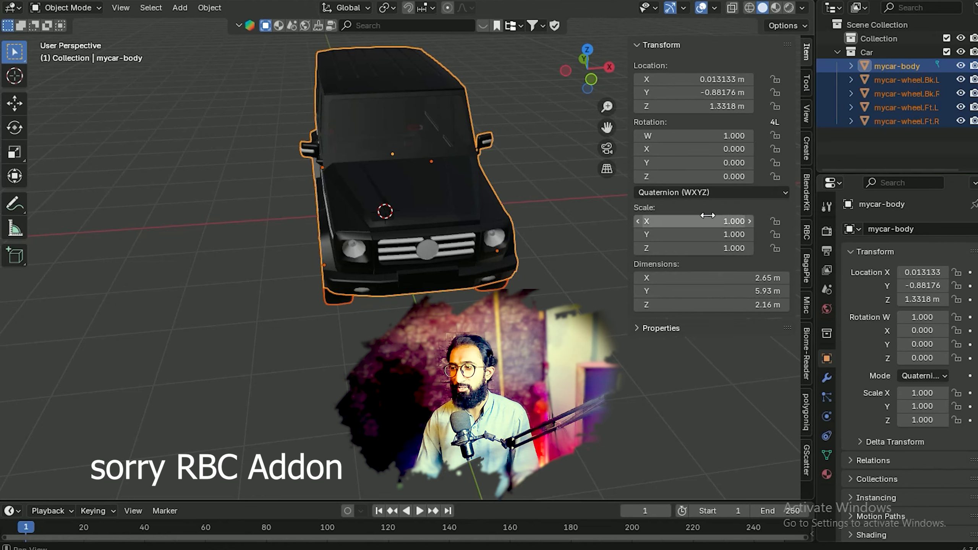
click(808, 228)
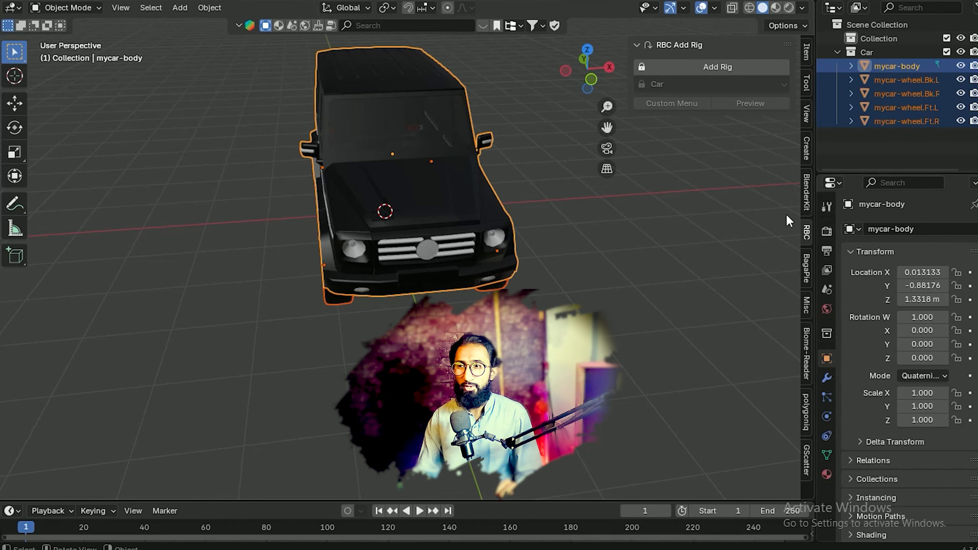
click(697, 66)
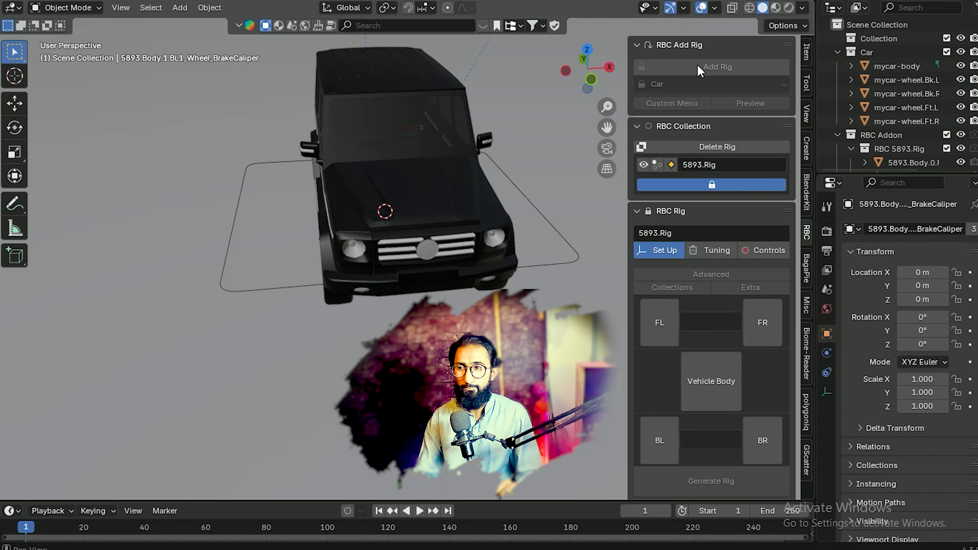
Assign the mycar-body object as the rig's Vehicle Body
drag(603, 84, 592, 79)
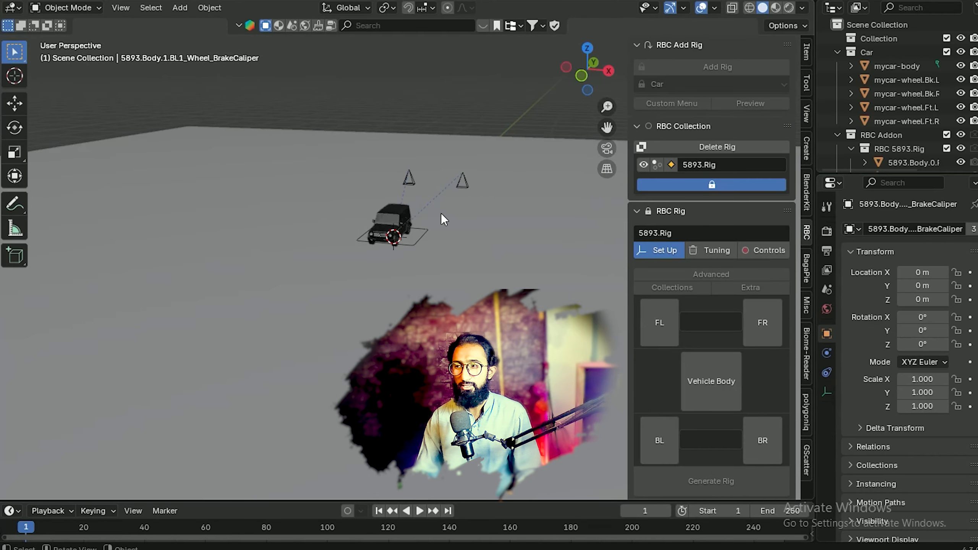
scroll(371, 230, up, 6)
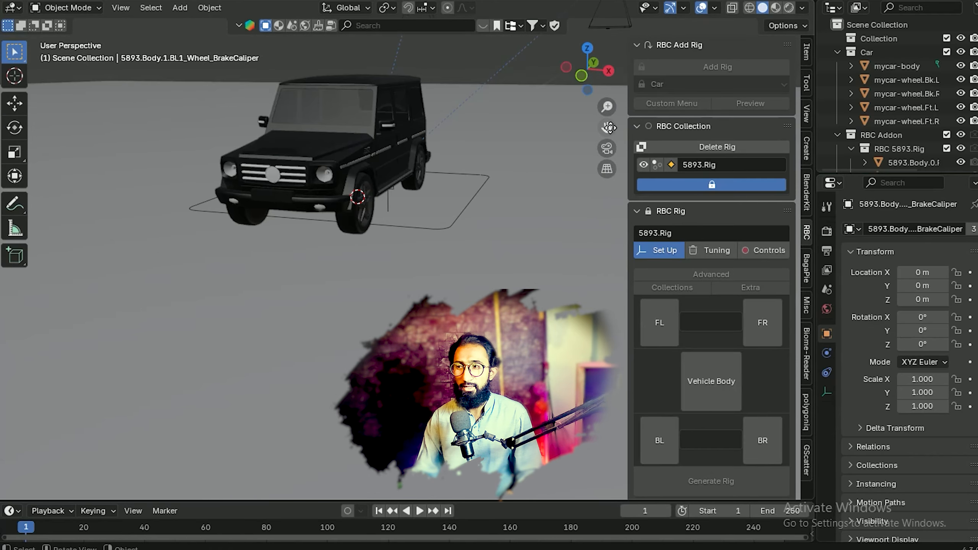
click(422, 266)
click(443, 264)
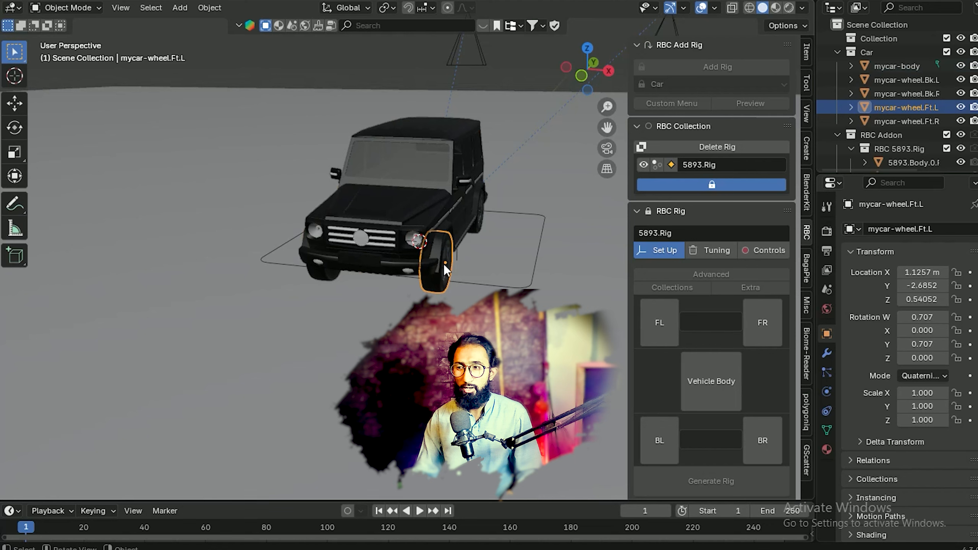
click(480, 209)
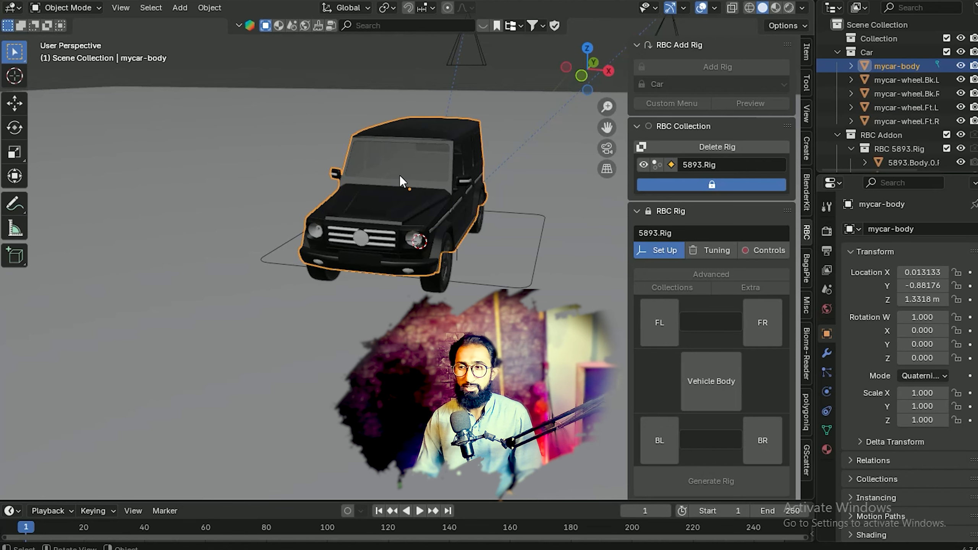
click(716, 394)
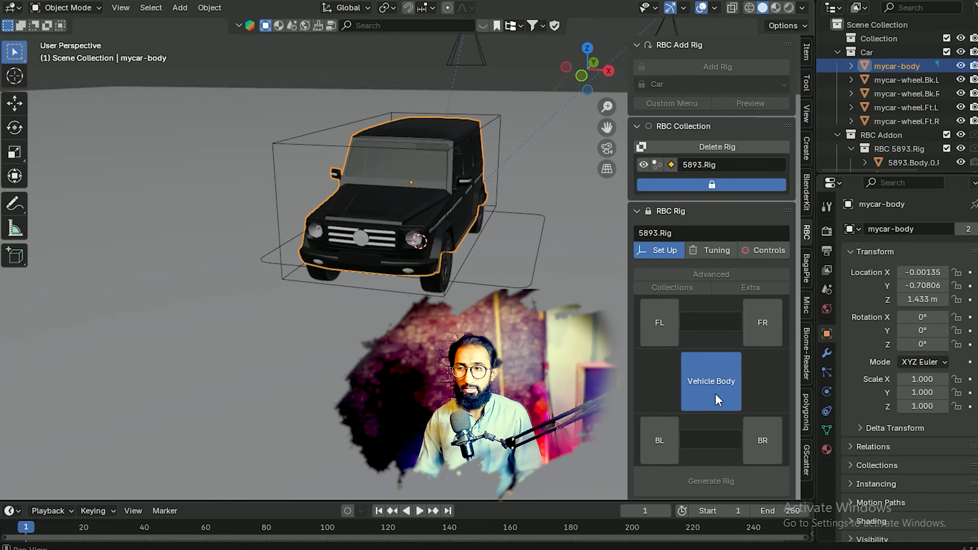
Assign the front left wheel to the rig's FL slot and the front right wheel to FR
click(437, 284)
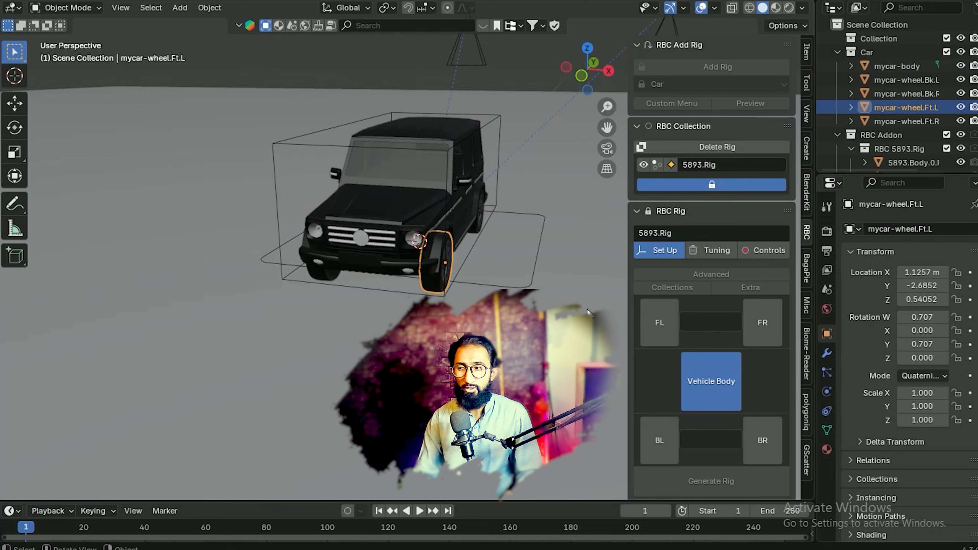
click(662, 335)
click(324, 252)
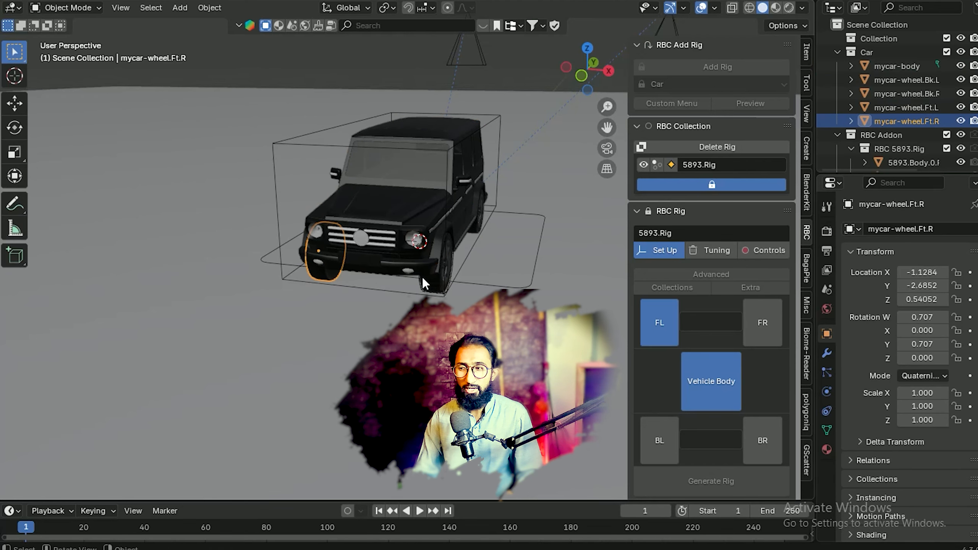
click(755, 332)
Assign the back left wheel to the rig's BL slot and the back right wheel to BR
click(475, 228)
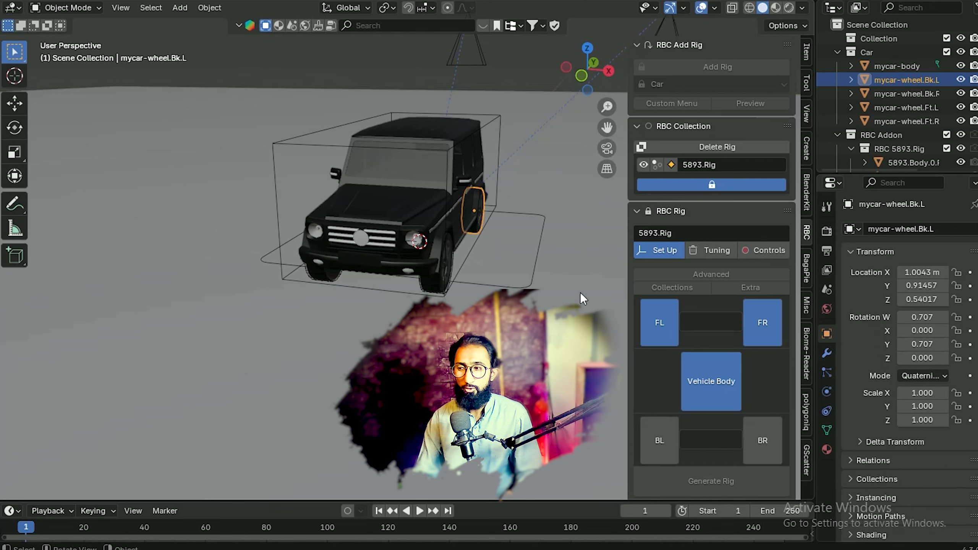
click(659, 441)
drag(604, 83, 412, 87)
click(337, 400)
click(763, 441)
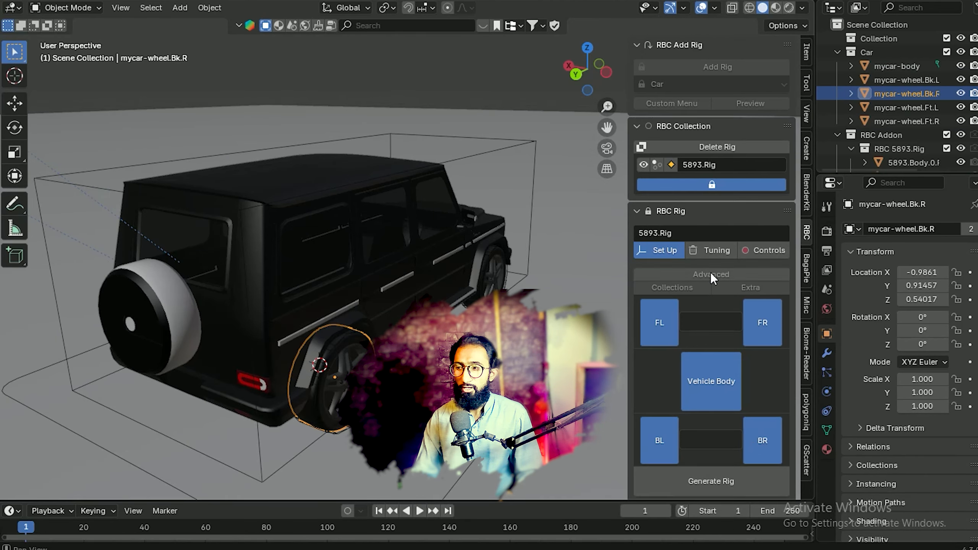
Generate the RBC rig from the assigned body and wheels
scroll(720, 319, down, 6)
scroll(698, 296, down, 2)
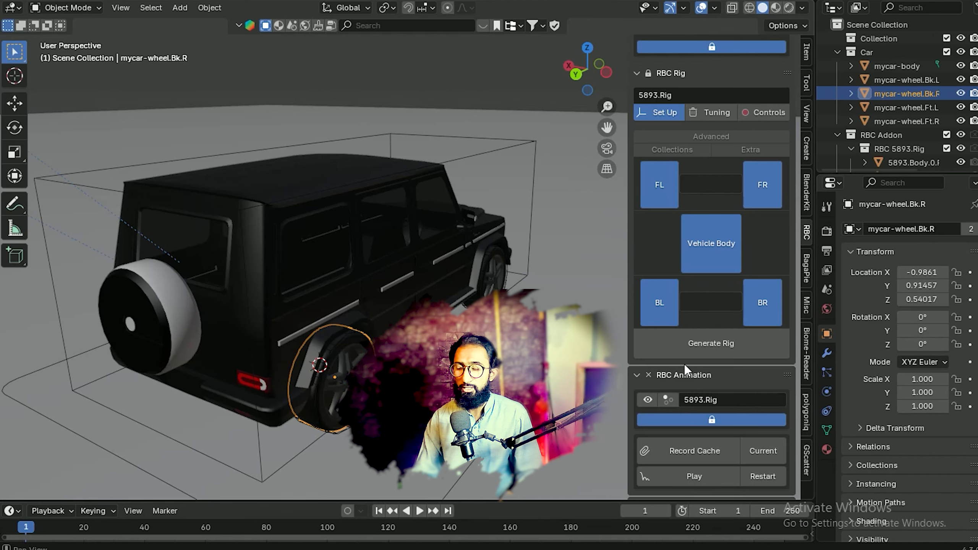
click(707, 346)
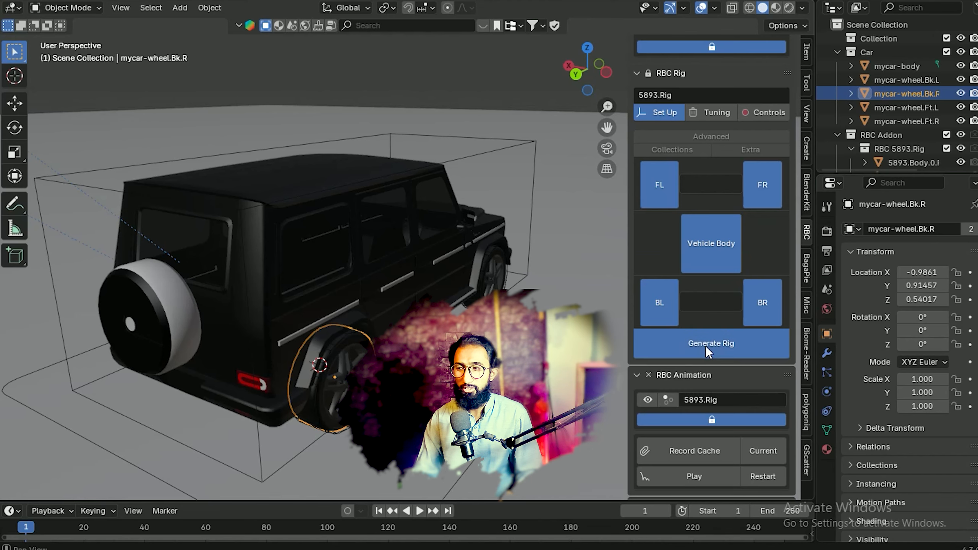
Open the rig's driver controls and set Drive to 10
scroll(443, 274, up, 2)
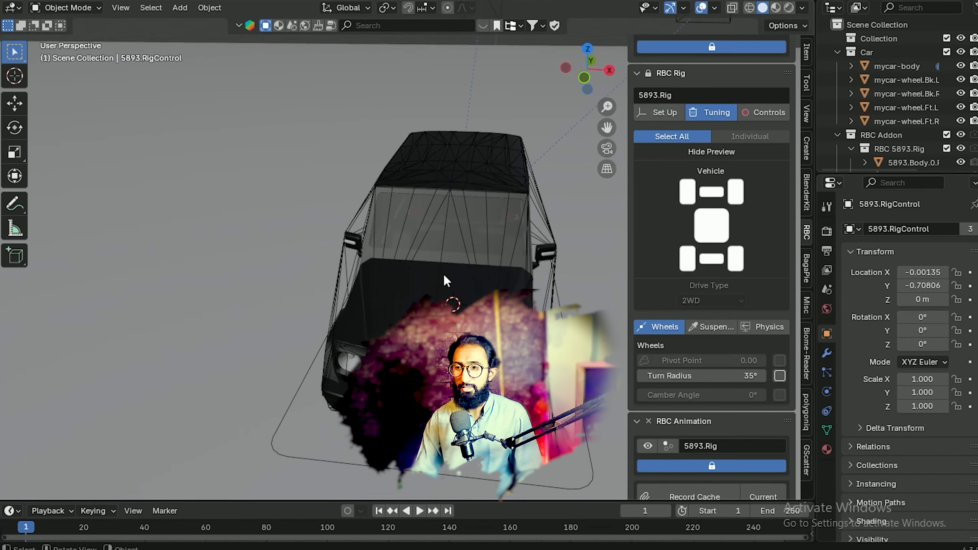
drag(603, 81, 359, 230)
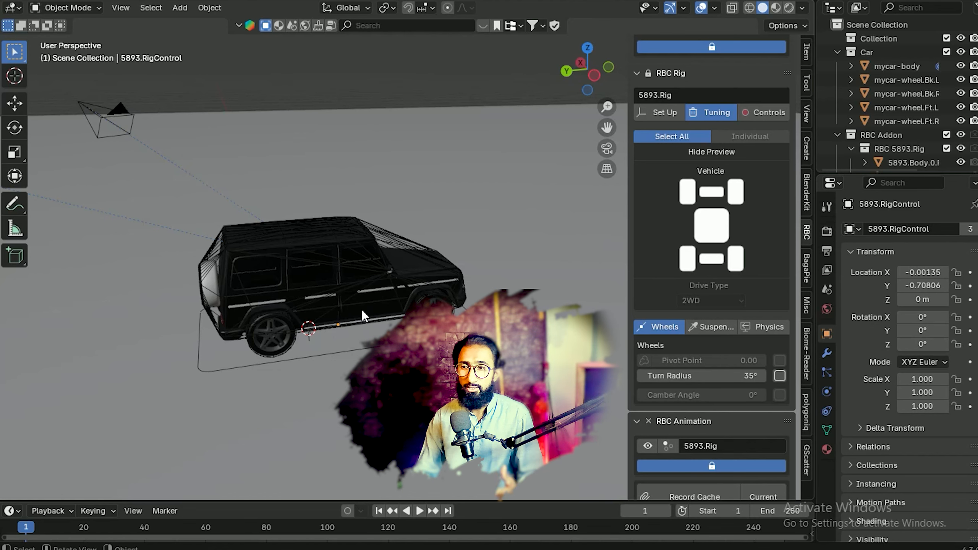
scroll(745, 198, up, 3)
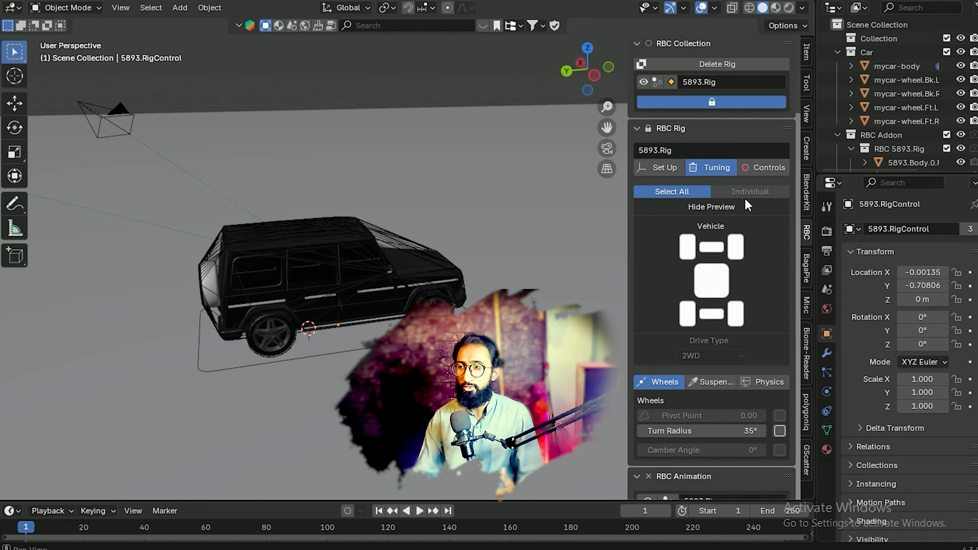
click(762, 166)
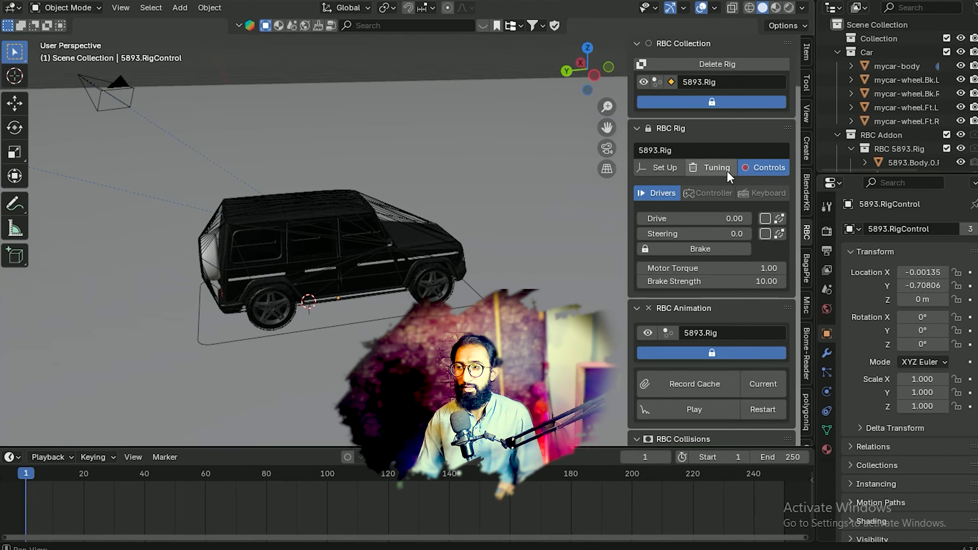
click(681, 220)
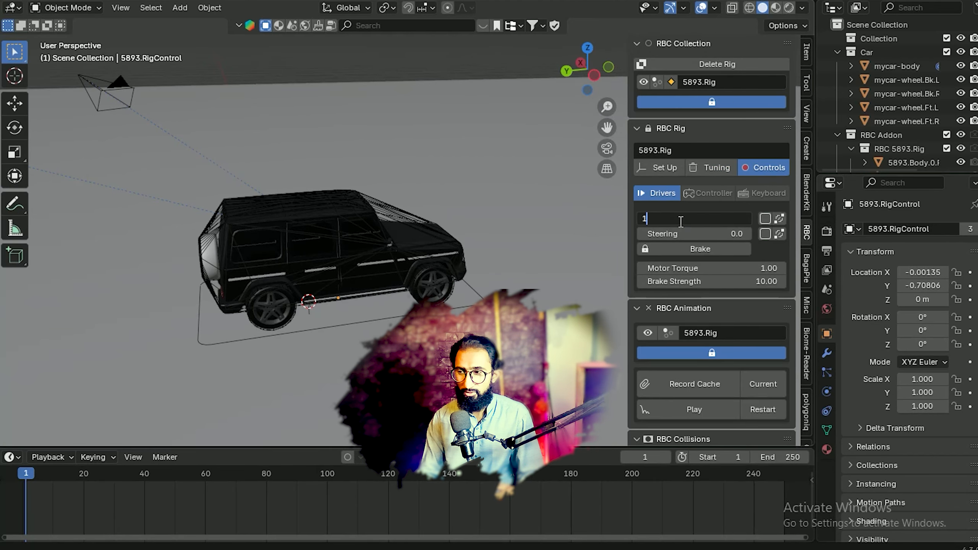
text(10)
key(Return)
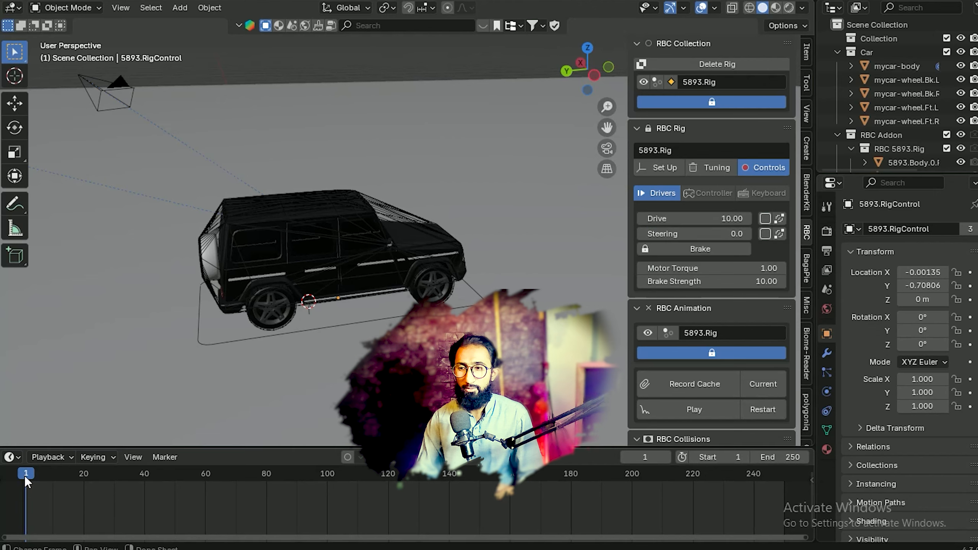
Preview the car driving forward in playback and return the timeline to frame 0
key(space)
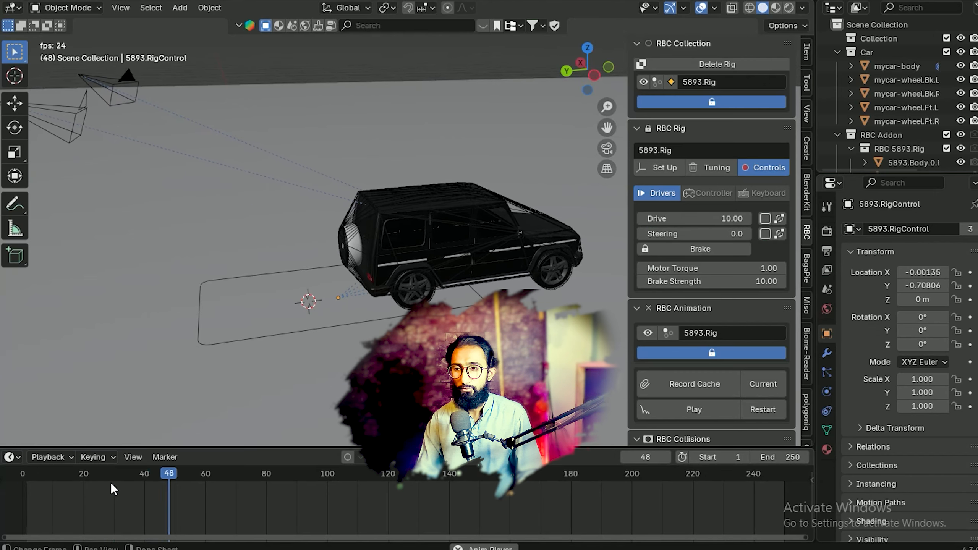
key(space)
drag(208, 476, 21, 477)
Test the car's steering during playback, raising Steering to 1.0
mouse_move(598, 81)
mouse_down()
mouse_move(580, 83)
mouse_move(602, 81)
mouse_up()
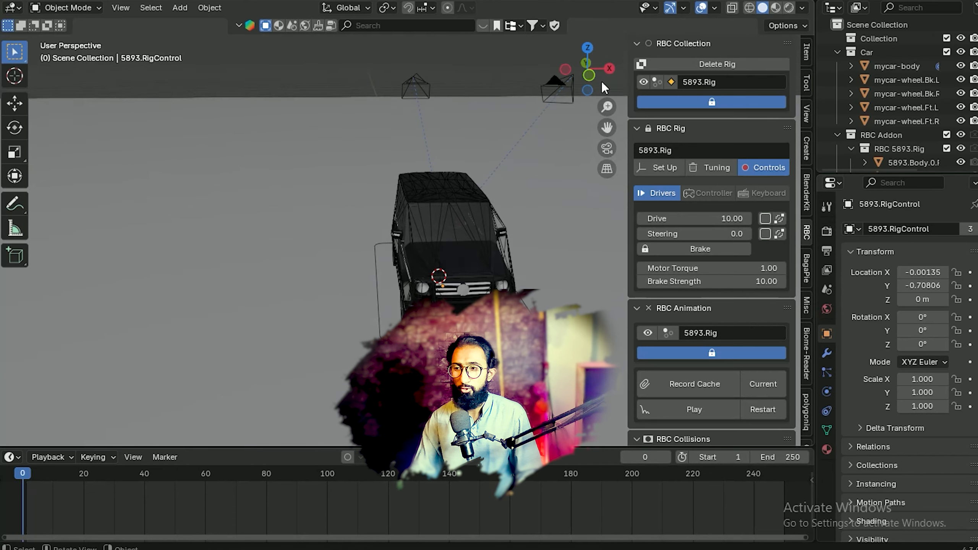
scroll(448, 248, down, 4)
key(space)
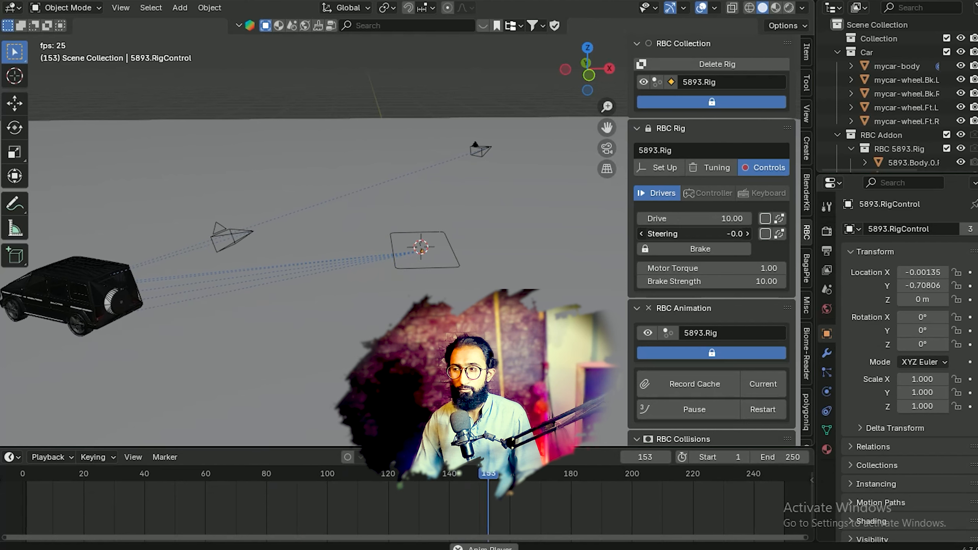
key(space)
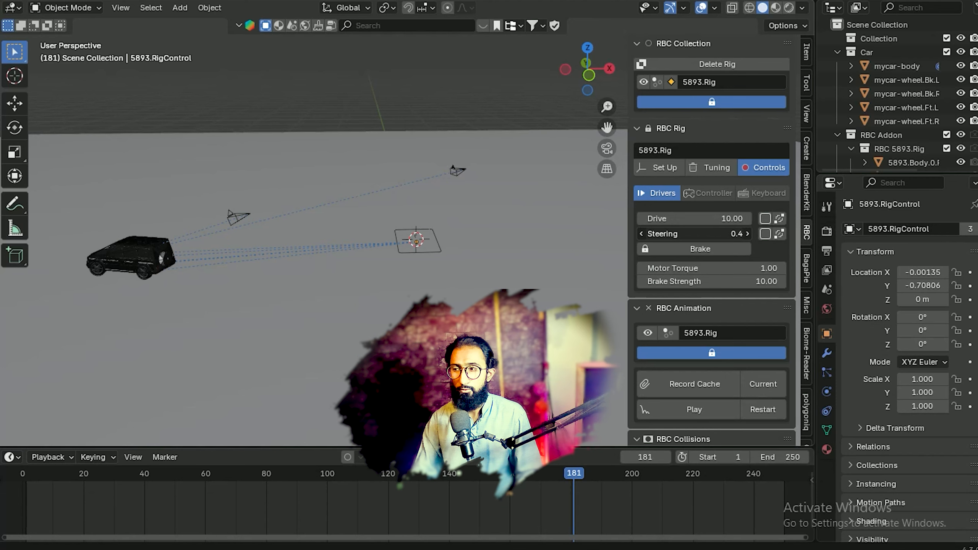
key(space)
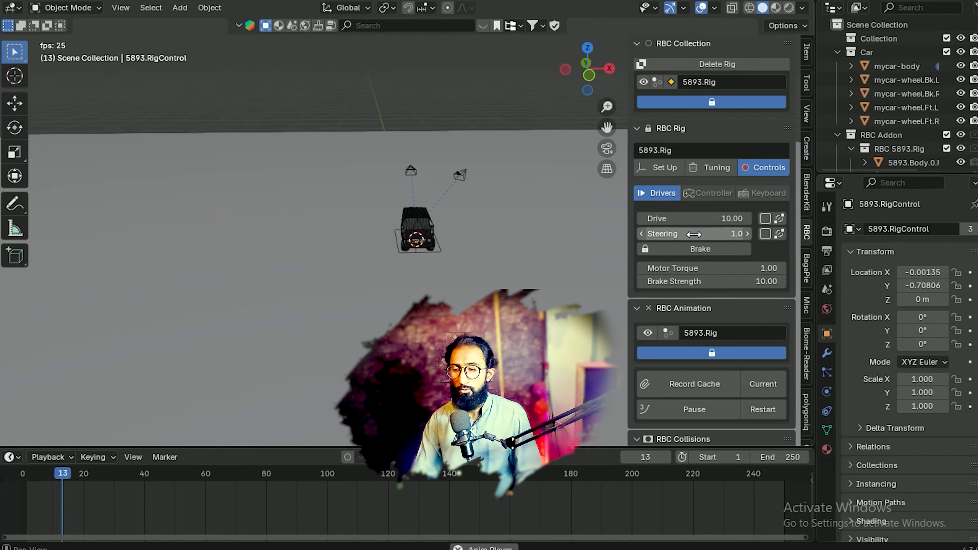
Pause playback and set the timeline's end frame to 1000
key(space)
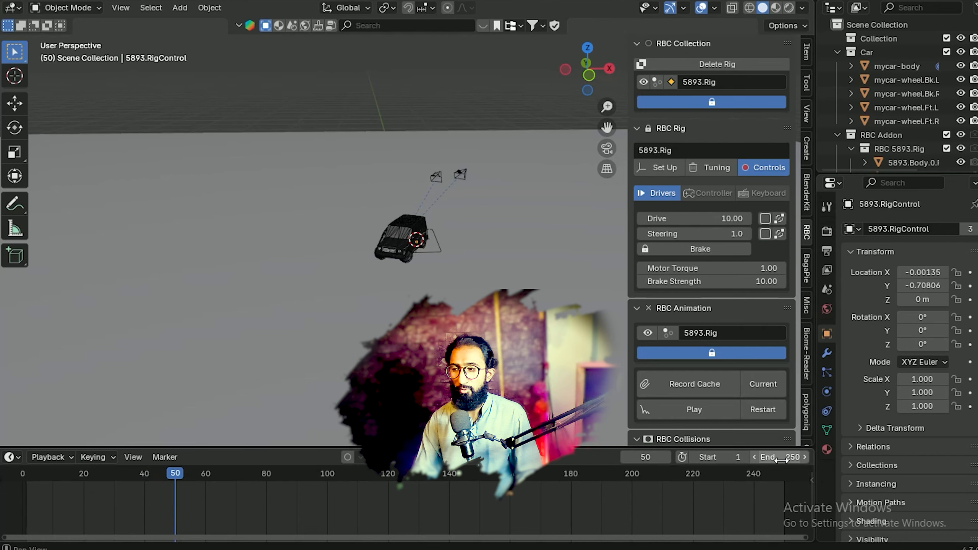
click(781, 458)
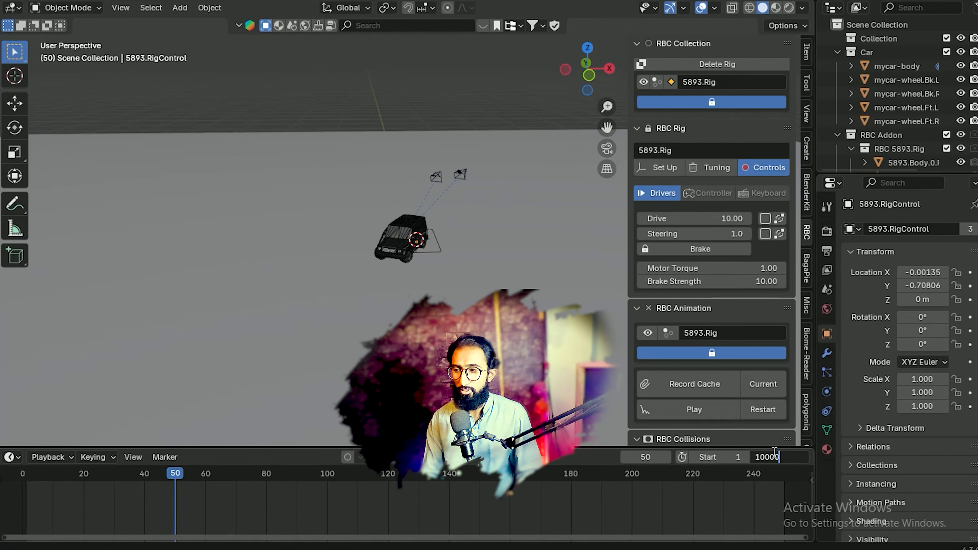
key(Return)
Set Drive to 50 and Steering to 0 while playing the simulation, and stop playback
key(space)
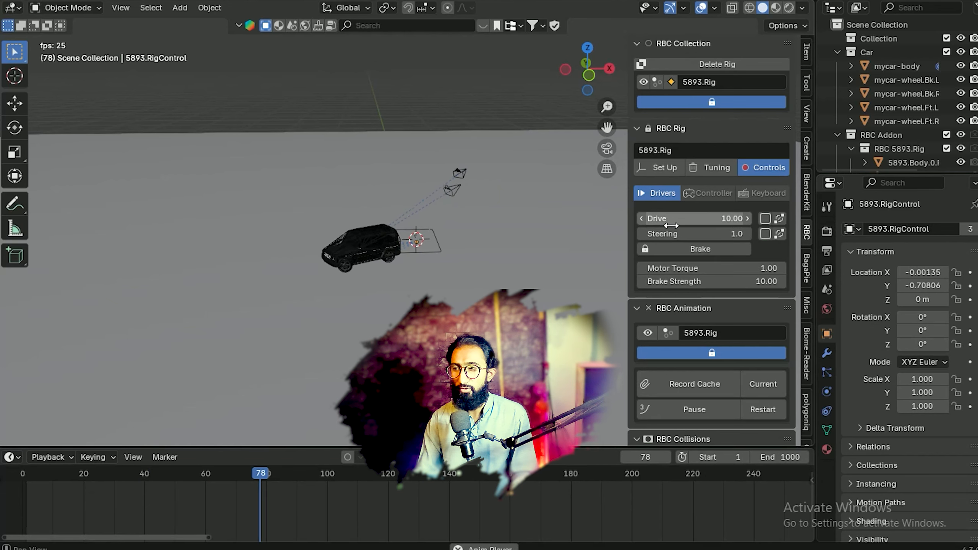
drag(671, 218, 786, 219)
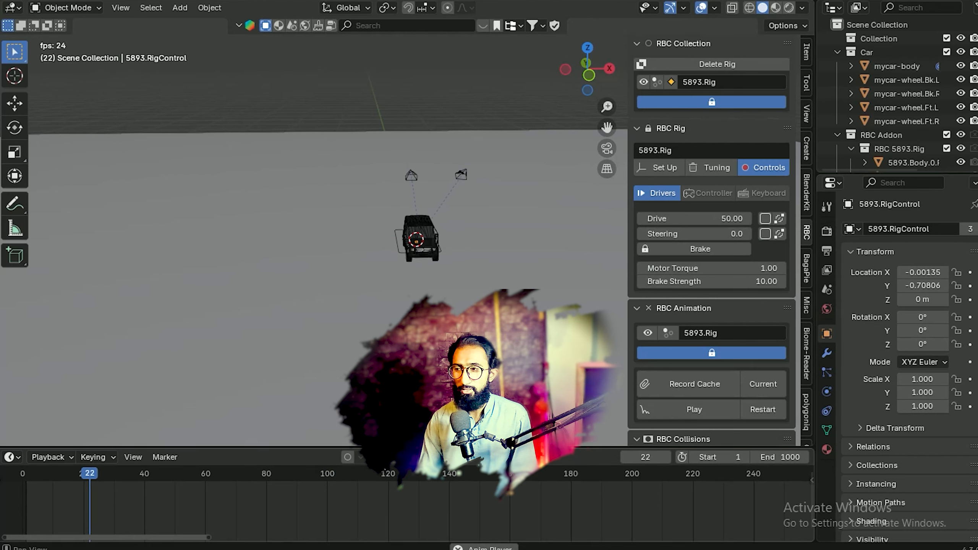
key(space)
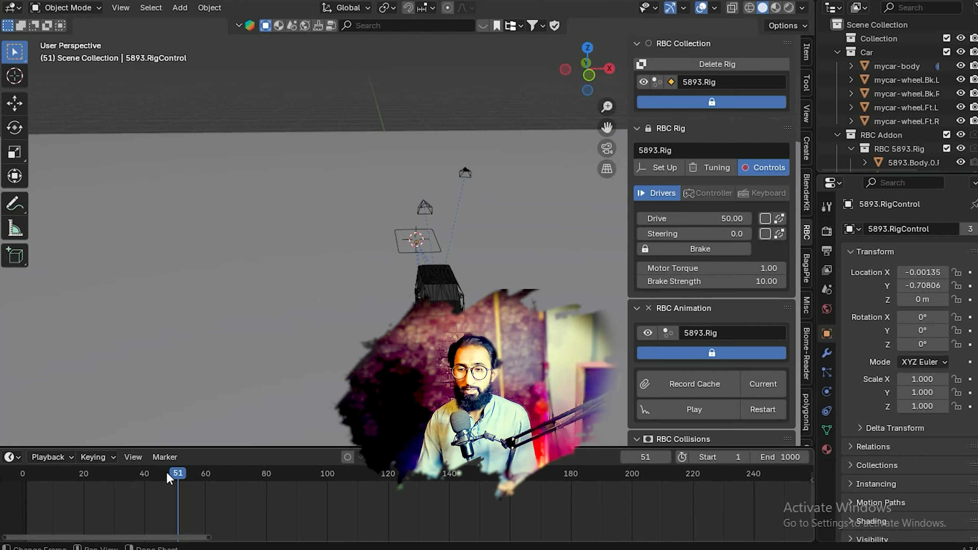
Return the timeline to frame 1 and insert a keyframe on the rig's Drive value of 50
drag(167, 472, 28, 500)
right_click(702, 216)
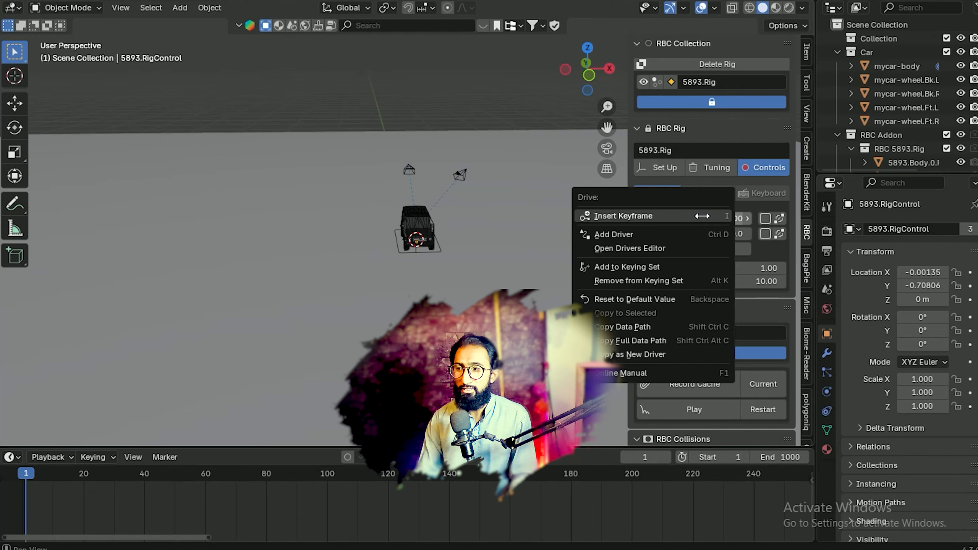
click(686, 219)
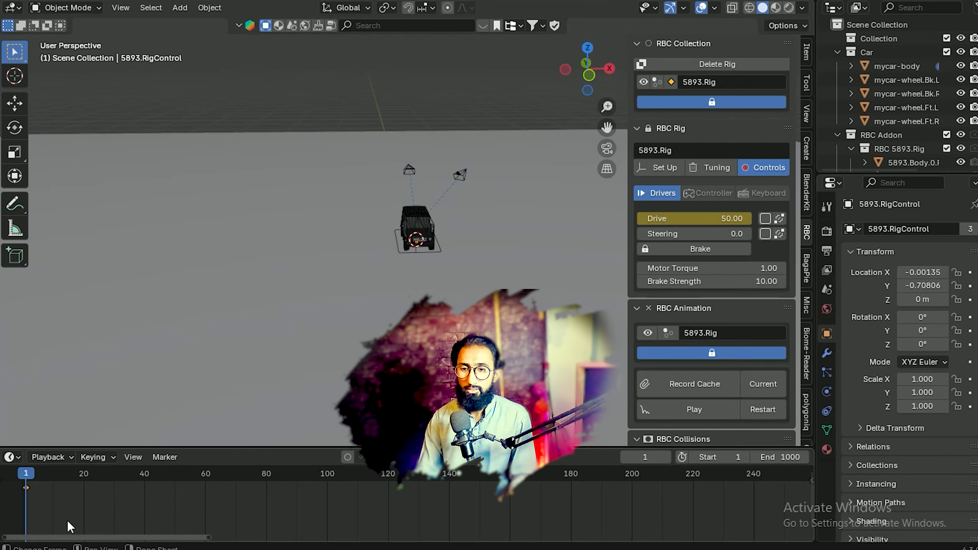
At frame 121, set Drive to 10 and insert a keyframe on it
drag(24, 471, 391, 476)
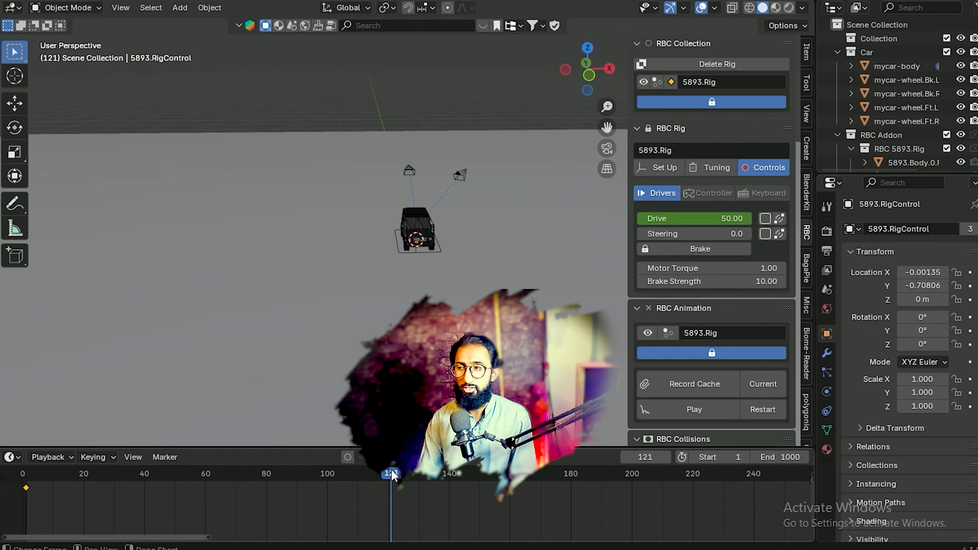
drag(696, 219, 673, 218)
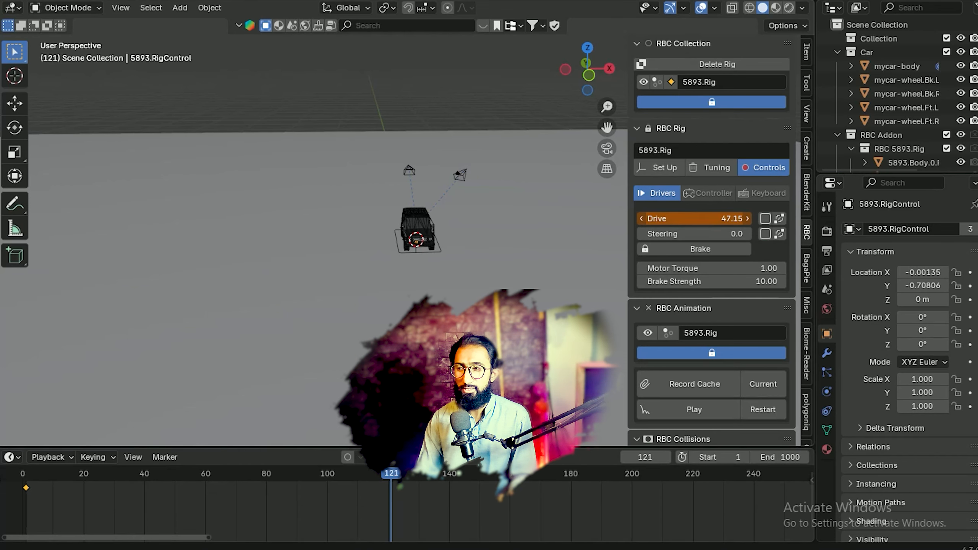
click(696, 218)
text(10)
key(Return)
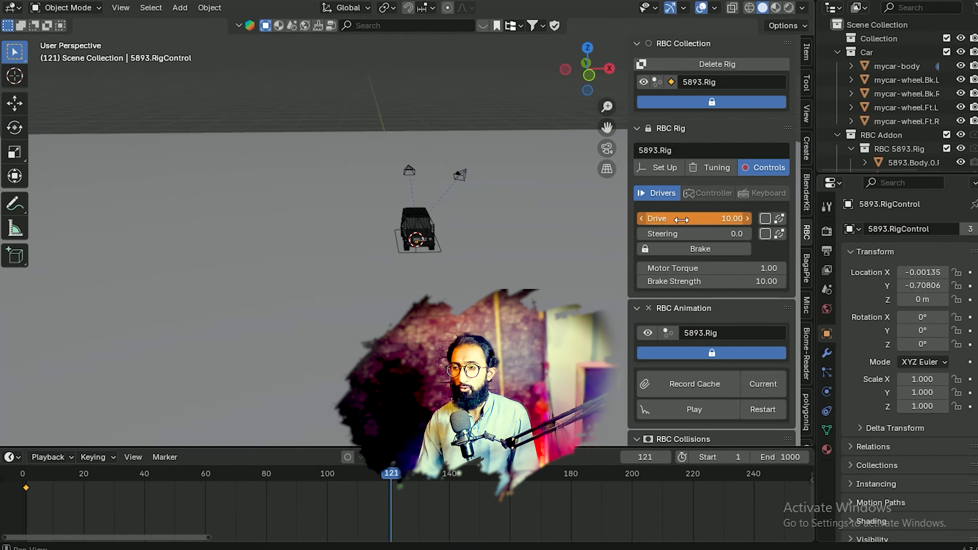
right_click(685, 222)
click(685, 223)
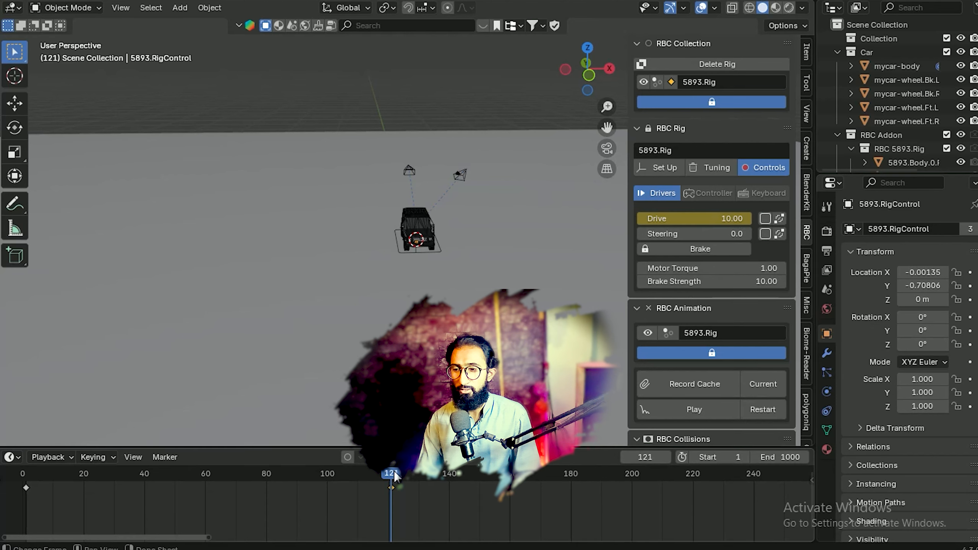
Play the simulation from the start to preview the keyframed Drive change, and pause playback
drag(394, 471, 15, 478)
key(space)
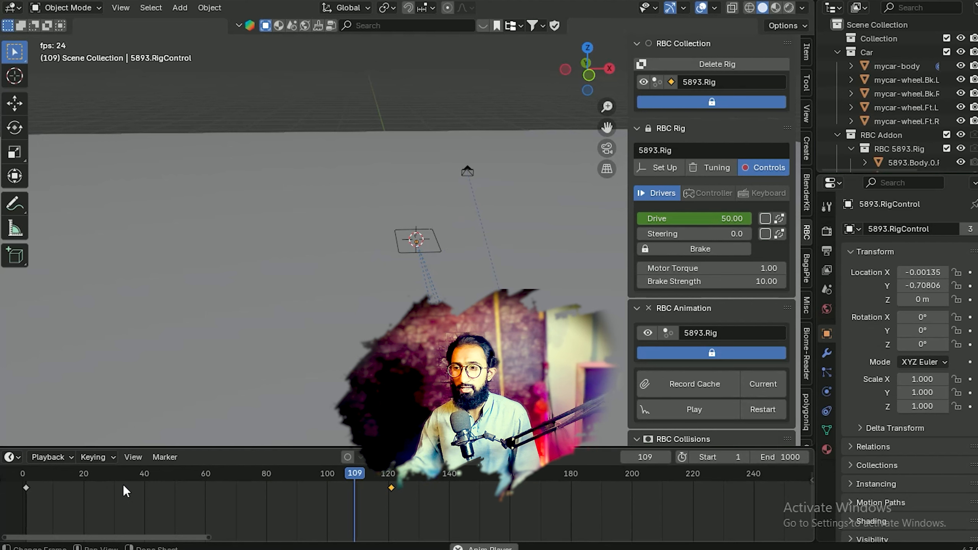
key(space)
right_click(692, 233)
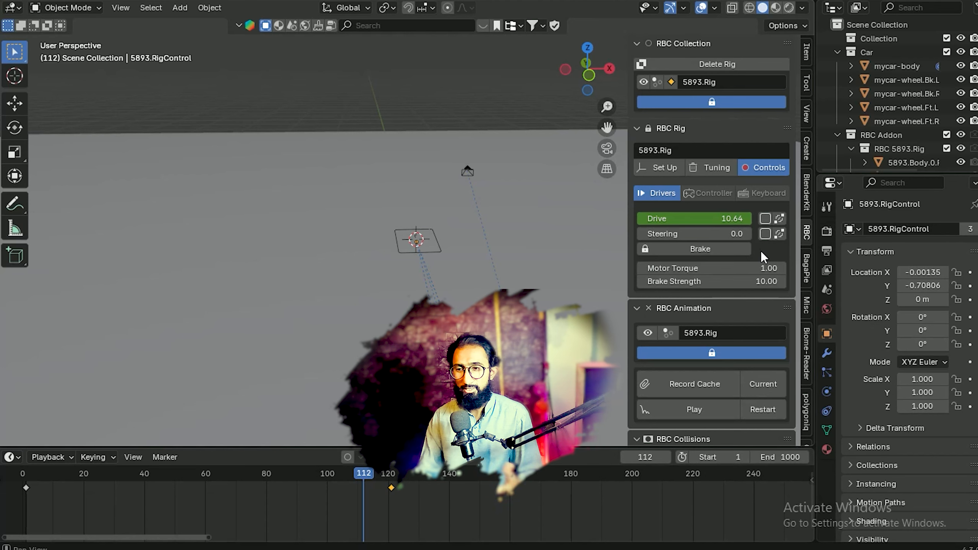
Enable the rig's Brake and raise Brake Strength to 15.97
right_click(688, 248)
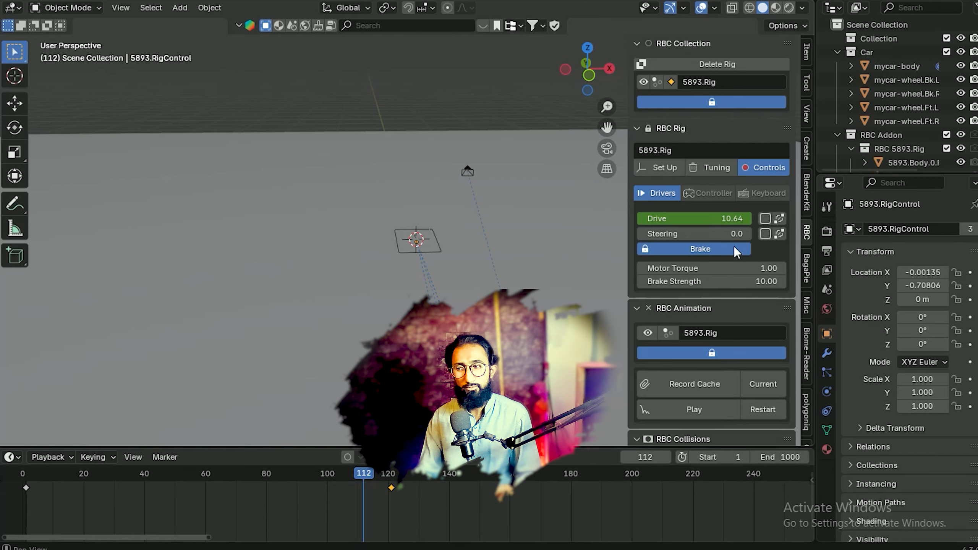
scroll(720, 263, down, 5)
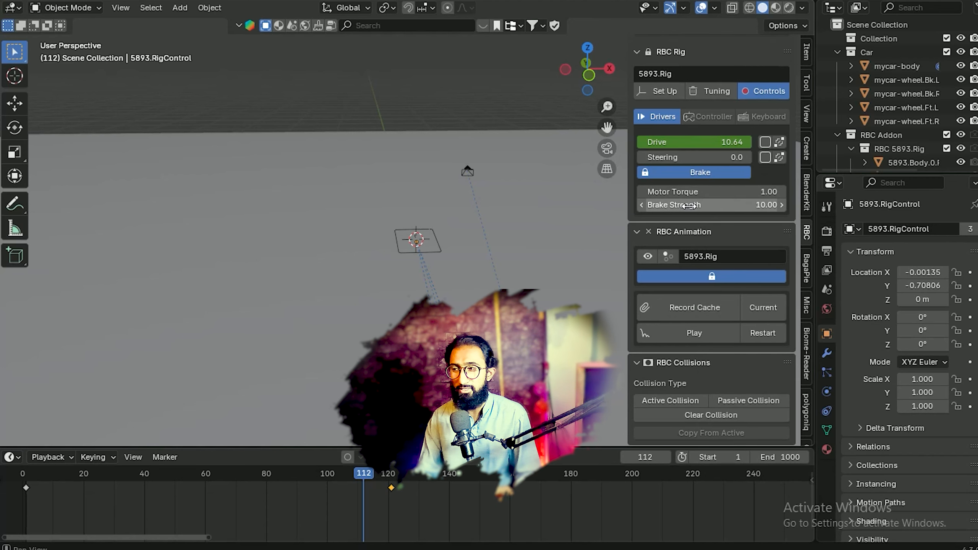
drag(689, 206, 725, 206)
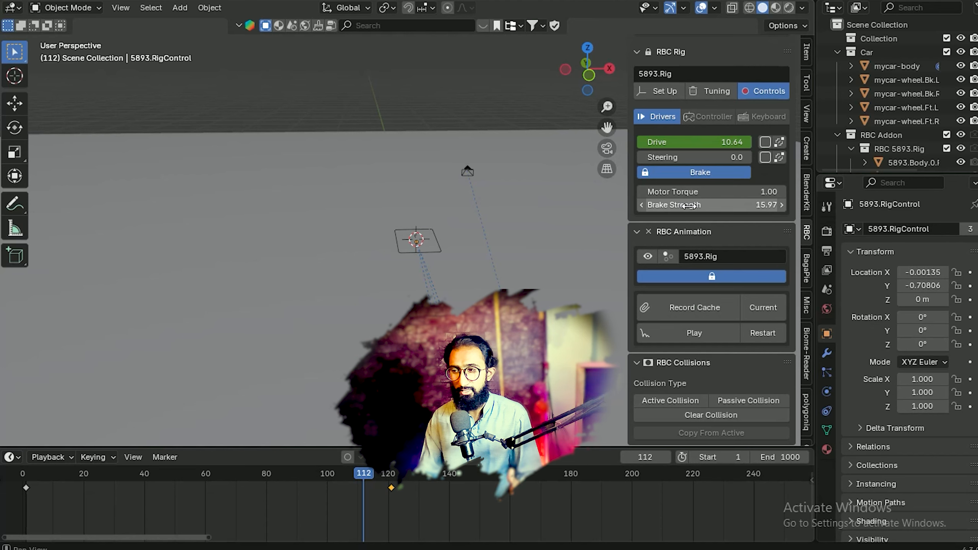
scroll(717, 278, up, 5)
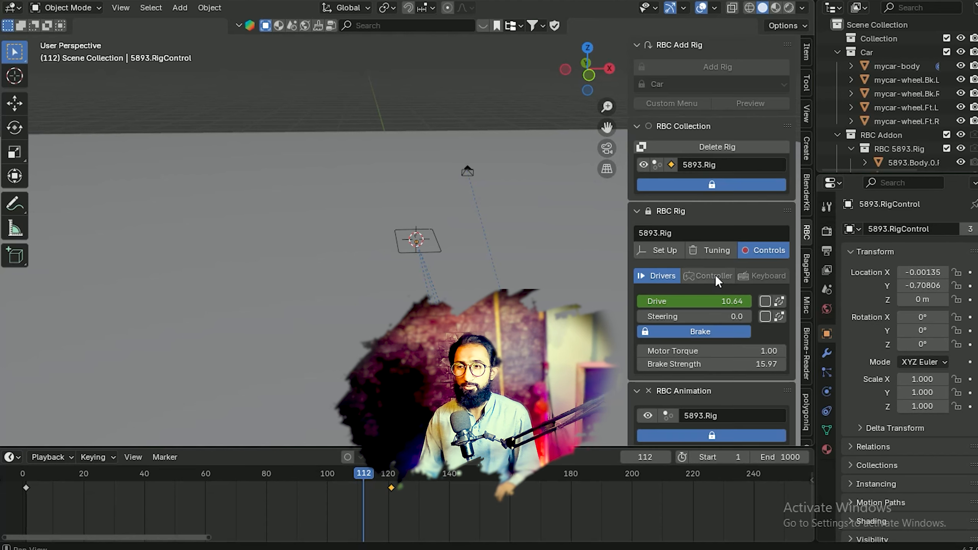